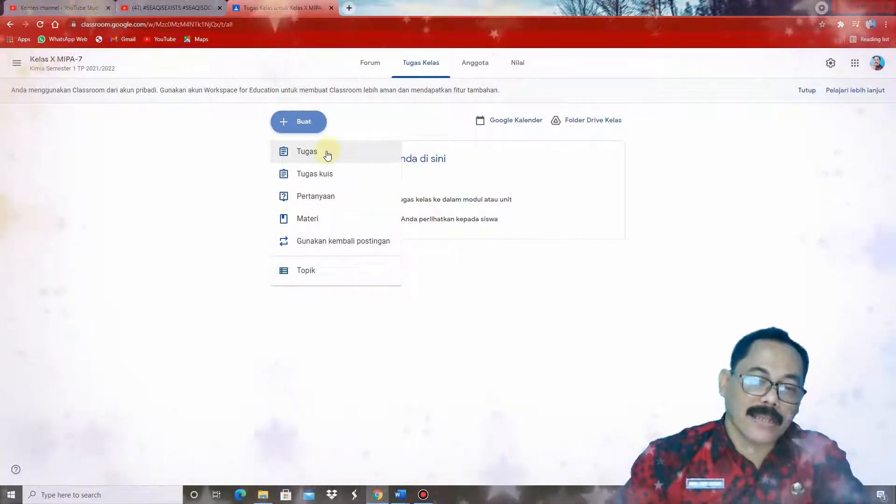
Switch to the Word document "CARA MEMBUAT KELAS MAYA DENGAN GOOGLECLASSROOM" and highlight the lower "Membuat Tugas biasa" heading in yellow
mouse_move(400, 495)
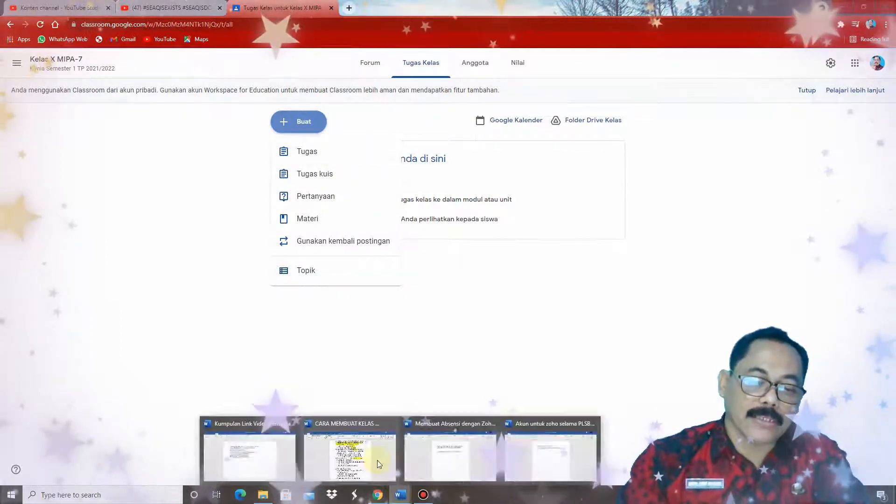
click(390, 442)
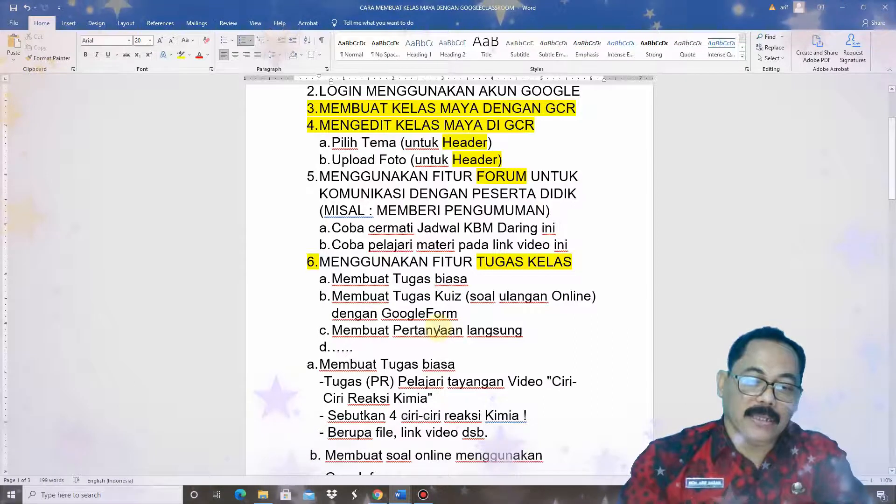
scroll(894, 220, down, 2)
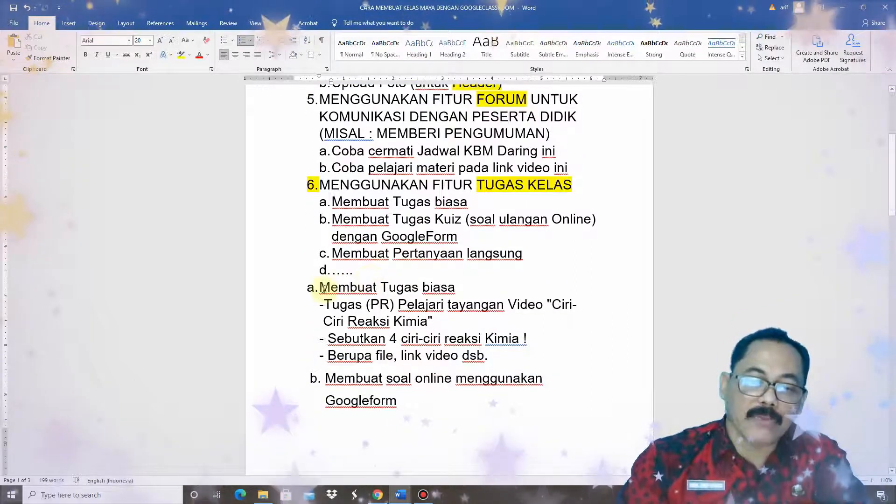
drag(319, 287, 467, 287)
click(181, 55)
key(Right)
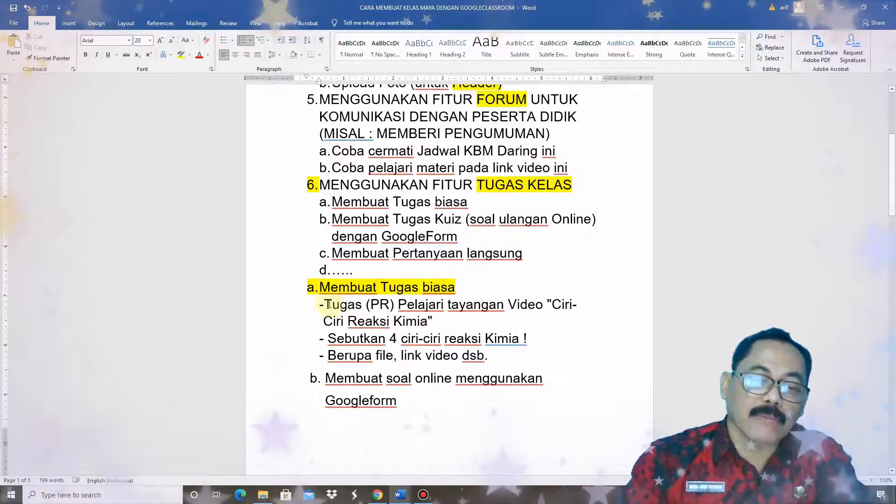
Copy the text "Tugas (PR) Pelajari tayangan Video "Ciri-Ciri Reaksi Kimia"" below the highlighted heading
drag(345, 304, 475, 306)
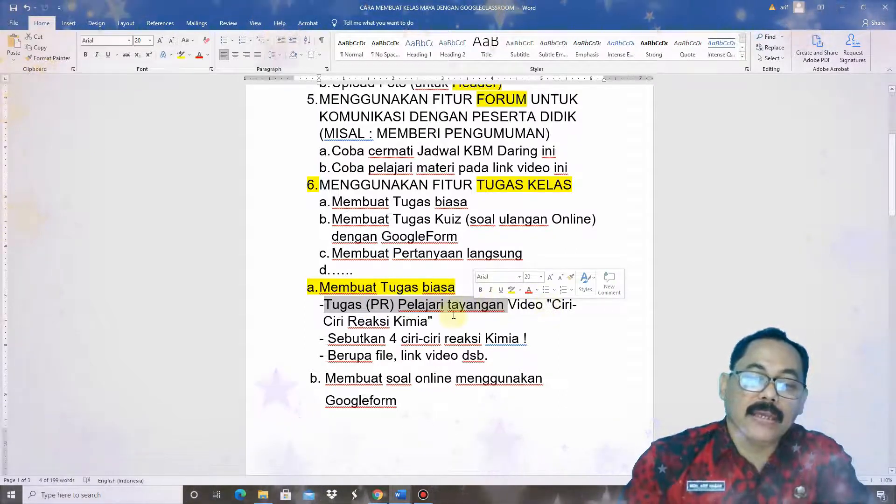
click(438, 322)
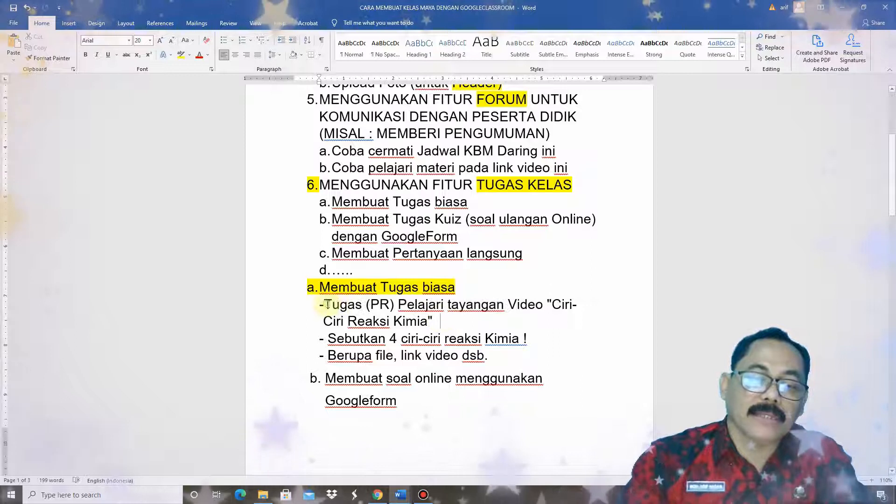
shift+click(325, 304)
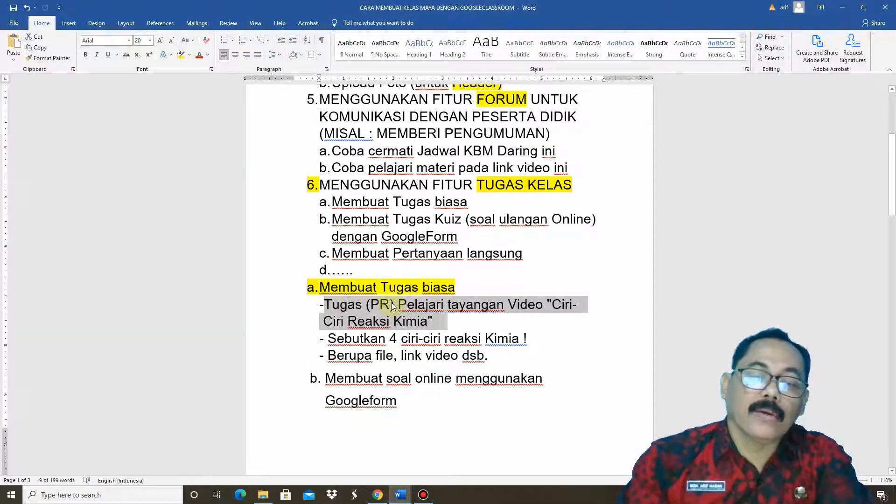
right_click(406, 307)
click(424, 326)
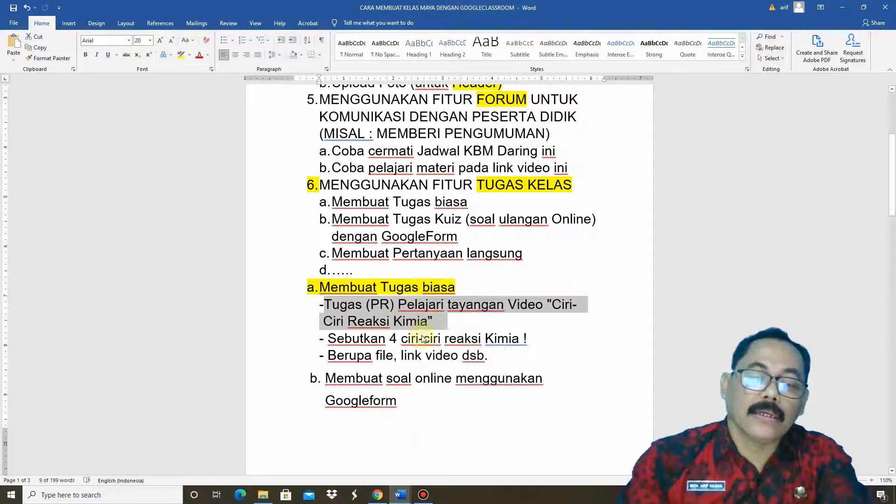
Switch to Google Classroom, create a new Tugas for Kelas X MIPA-7 and paste the copied text as its title
click(377, 494)
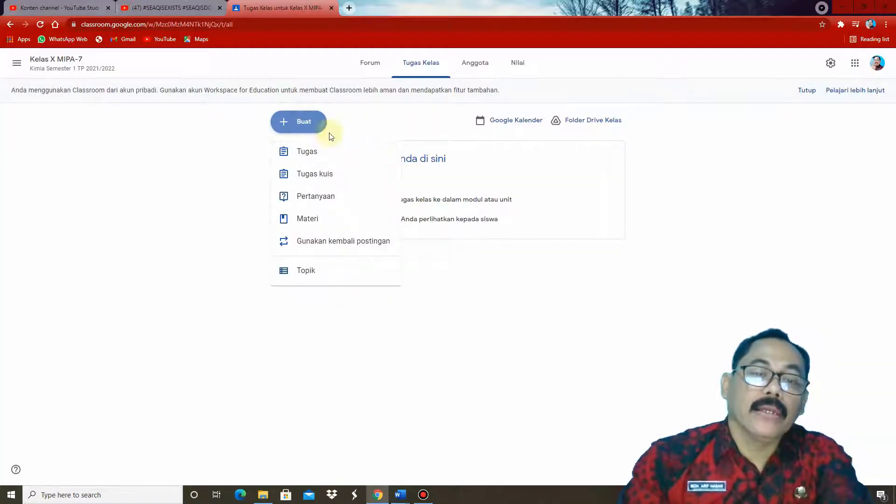
click(312, 153)
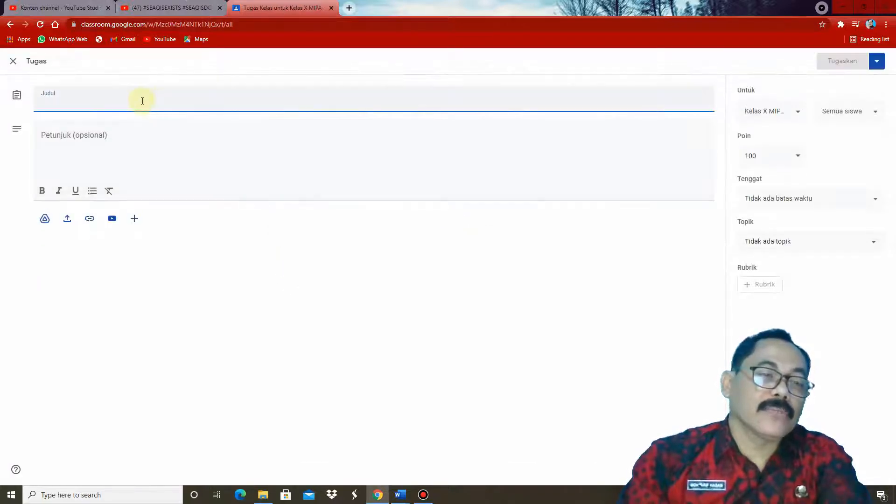
right_click(143, 101)
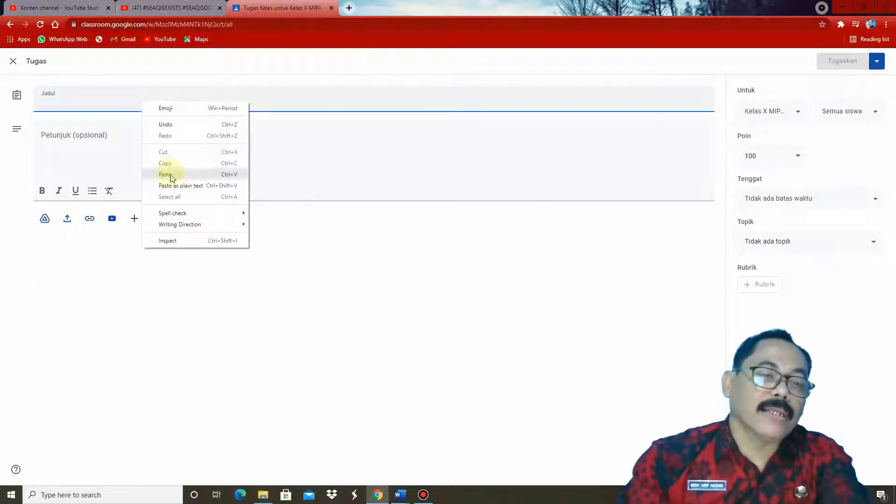
click(170, 175)
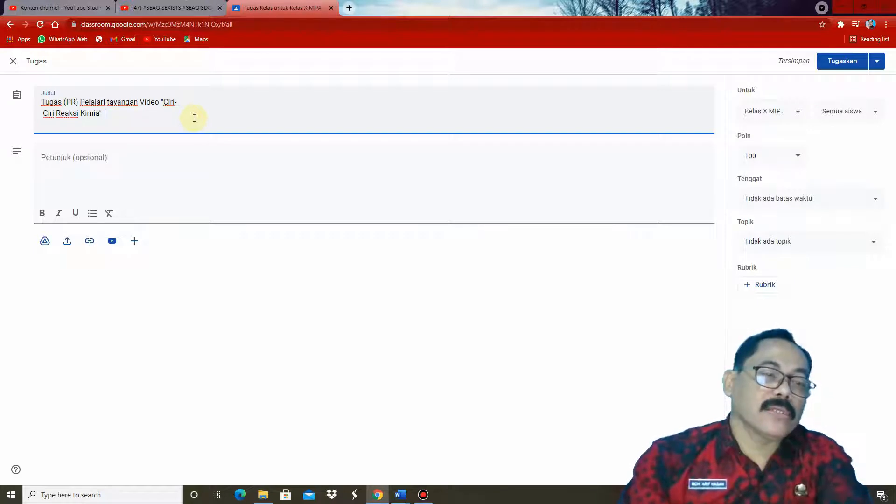
Return to the Word document and copy the line "Sebutkan 4 ciri-ciri reaksi Kimia !"
click(88, 161)
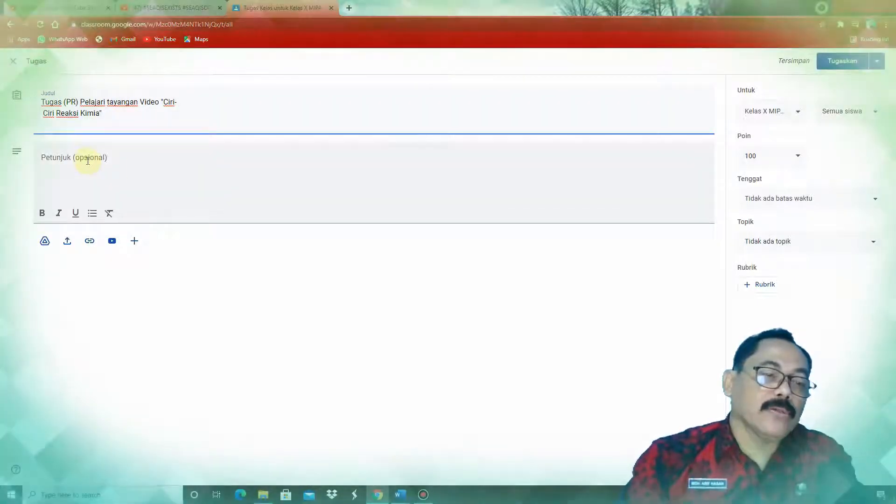
click(400, 494)
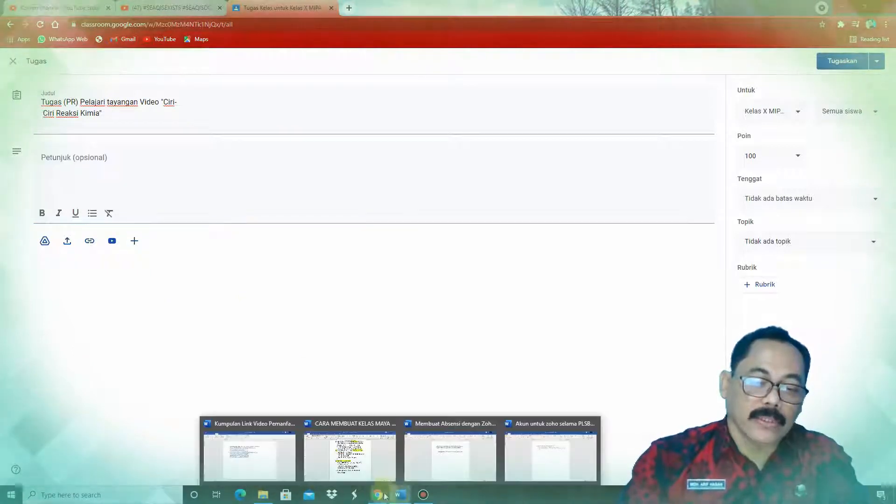
click(377, 469)
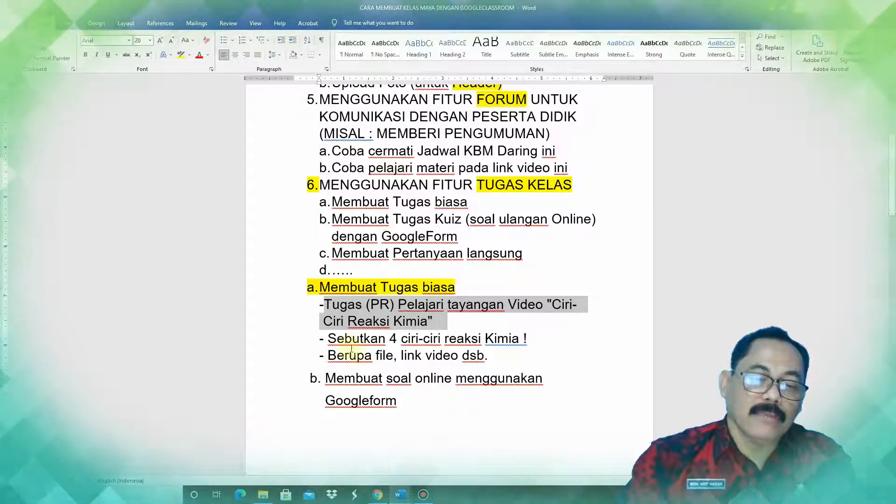
drag(329, 339, 536, 340)
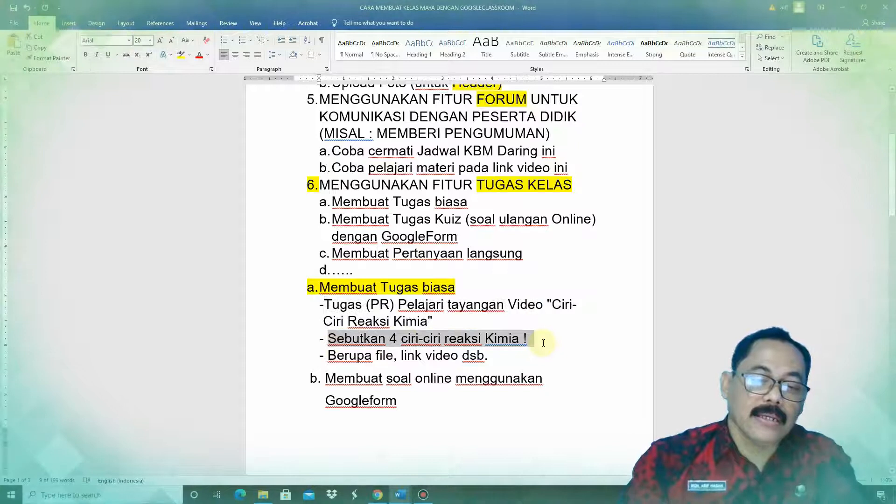
right_click(501, 339)
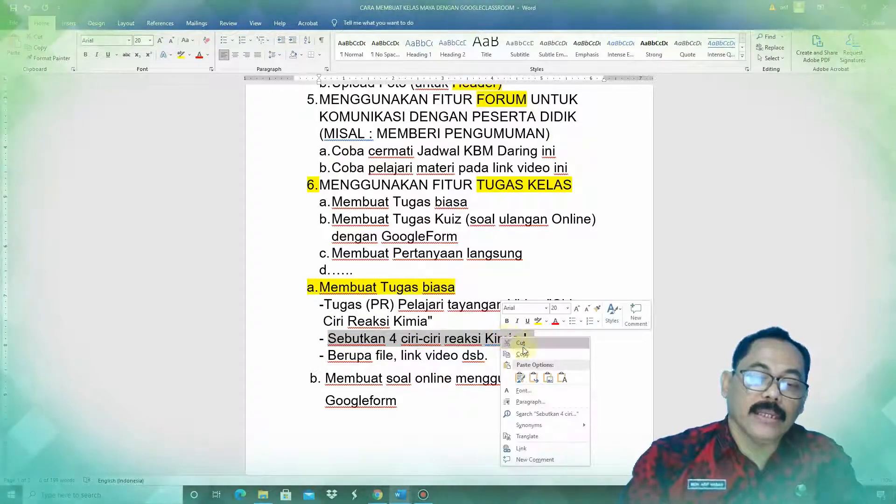
click(517, 362)
Switch back to Google Classroom and paste the copied question into the assignment's instructions
mouse_move(377, 494)
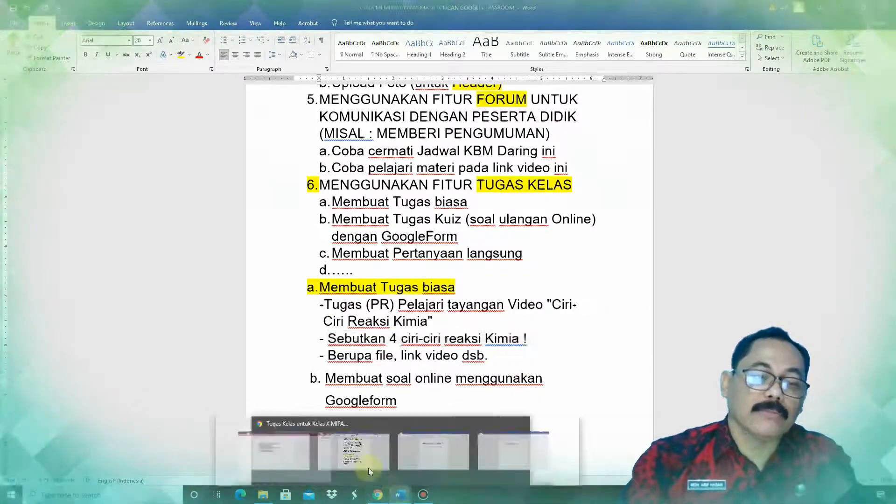
click(261, 453)
right_click(152, 165)
click(182, 237)
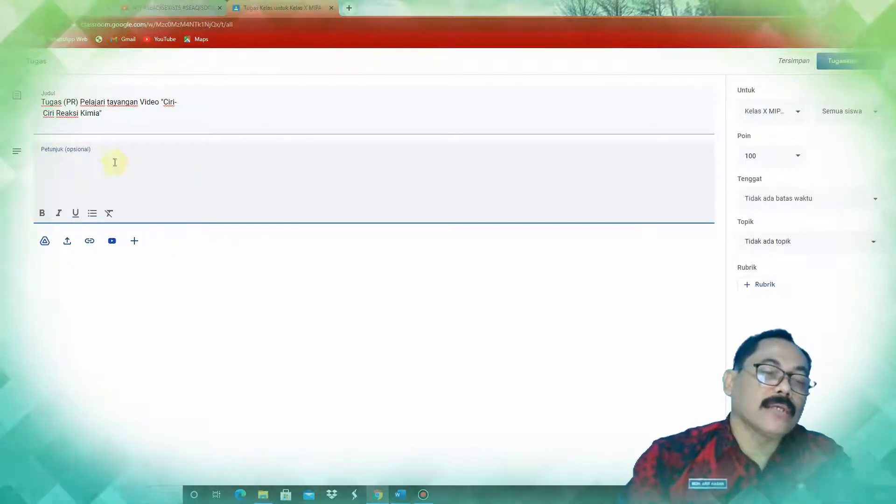
key(ctrl+v)
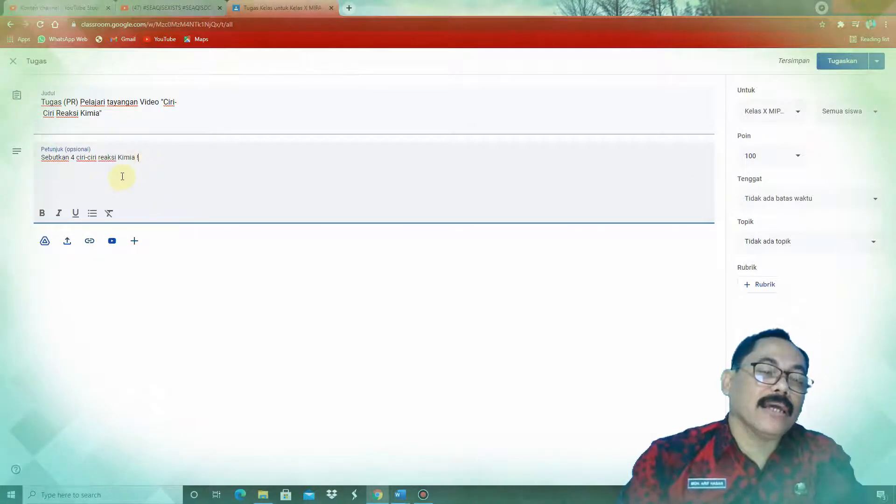
Start attaching a YouTube video to the assignment by URL
click(112, 242)
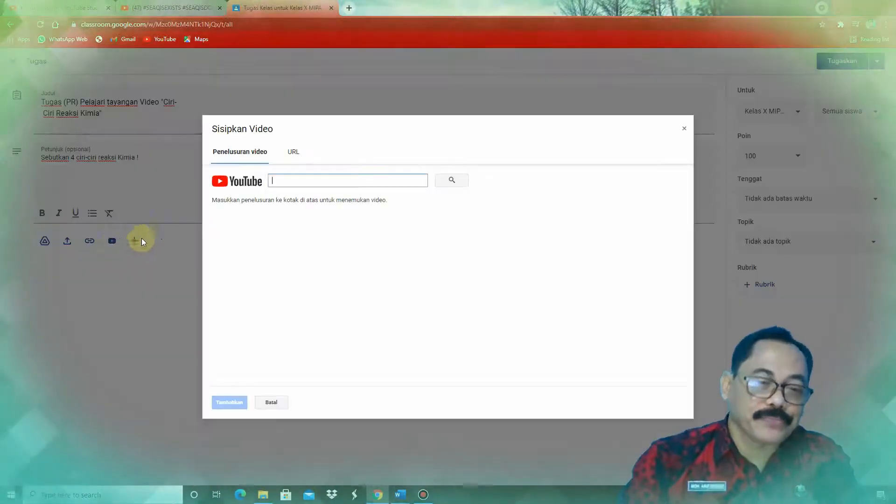
click(293, 153)
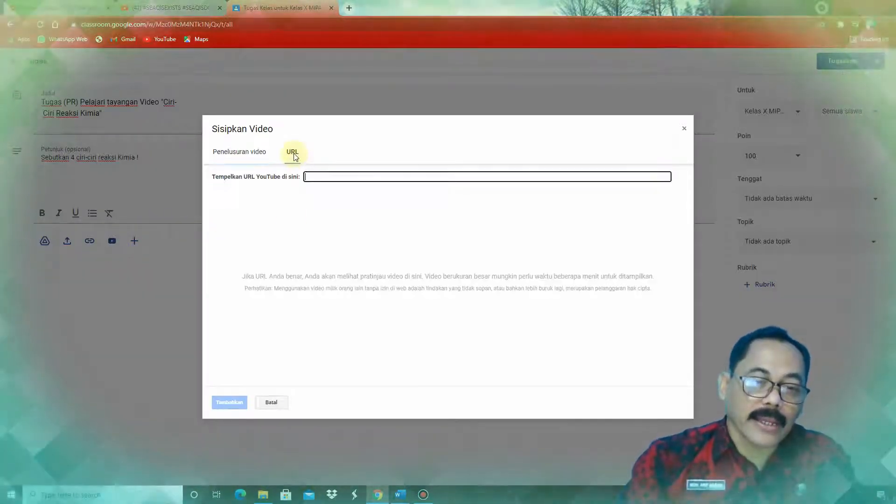
right_click(324, 177)
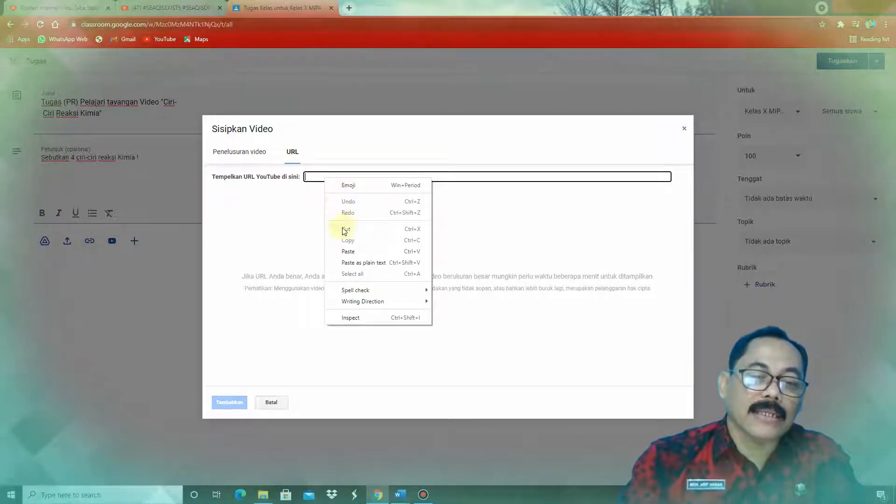
click(346, 252)
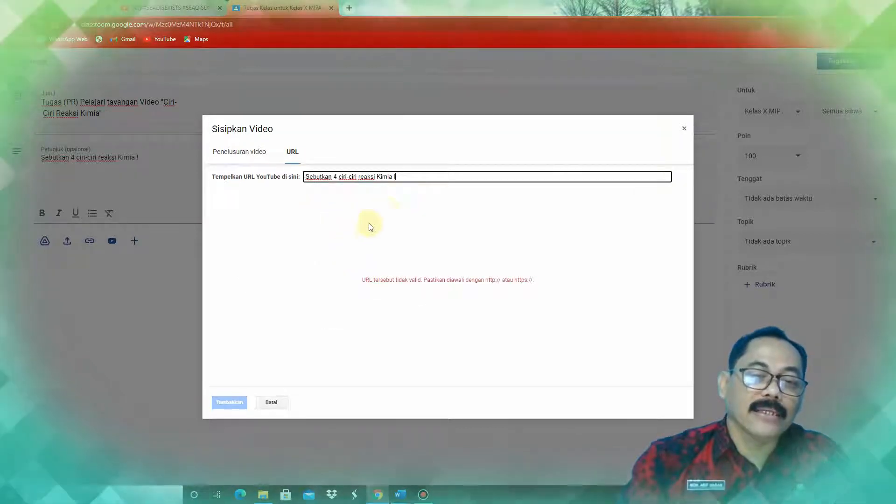
key(BackSpace)
key(BackSpace)
key(BackSpace)
key(BackSpace)
key(BackSpace)
key(BackSpace)
key(BackSpace)
key(BackSpace)
key(BackSpace)
key(BackSpace)
key(BackSpace)
key(BackSpace)
key(BackSpace)
key(BackSpace)
key(BackSpace)
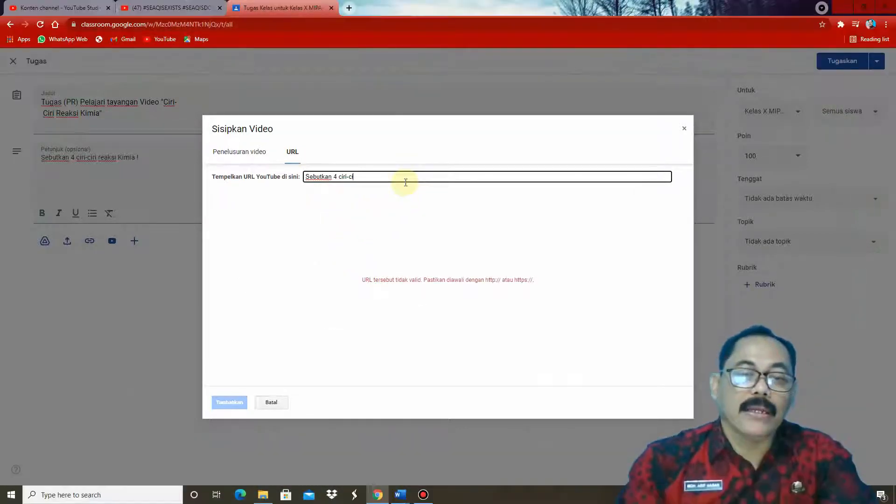
key(BackSpace)
key(BackSpace)
key(BackSpace)
key(BackSpace)
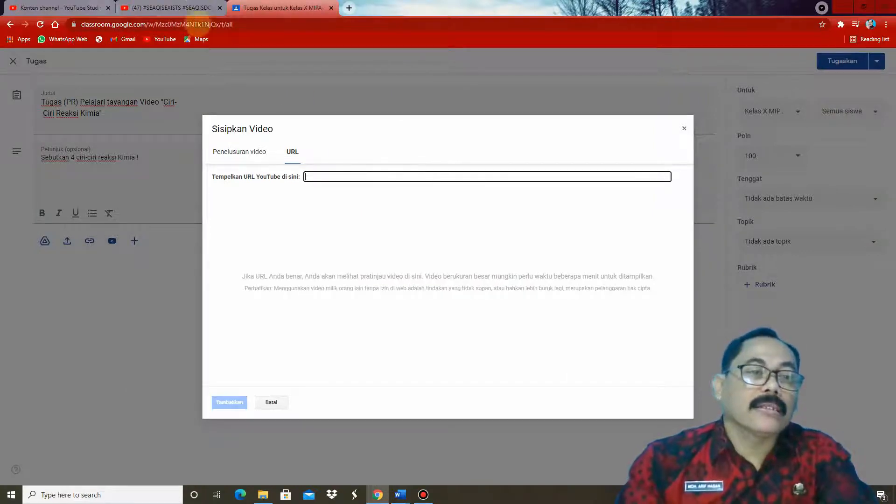
Copy the web address of the "CIRI-CIRI REAKSI KIMIA" video open in YouTube
click(186, 8)
click(140, 24)
right_click(188, 27)
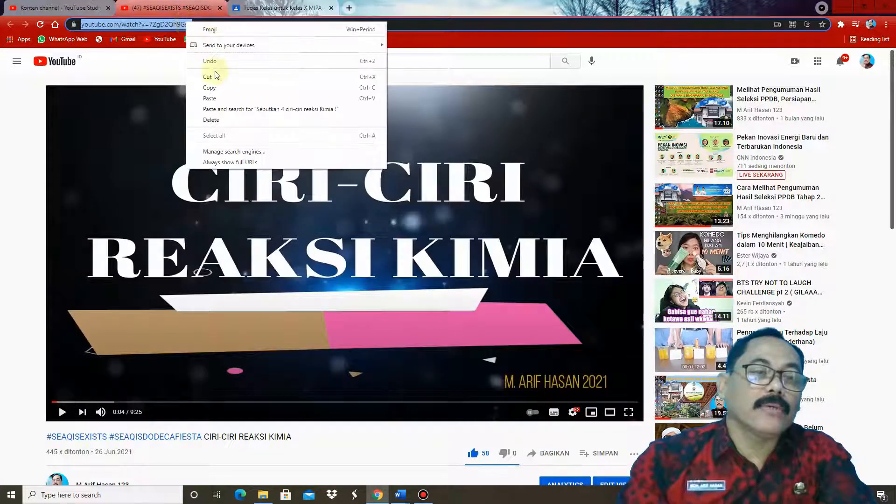
click(209, 87)
Return to the assignment, paste the copied YouTube address as the video URL and add the video as an attachment
click(284, 8)
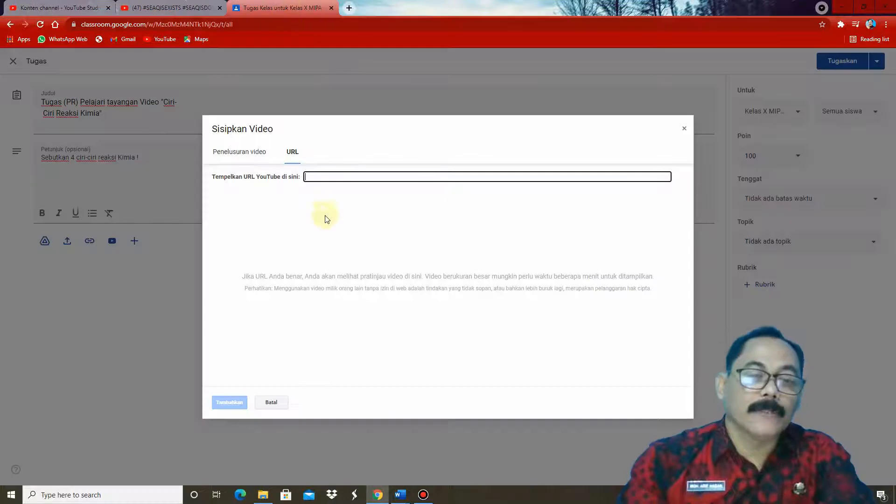
right_click(336, 177)
click(359, 250)
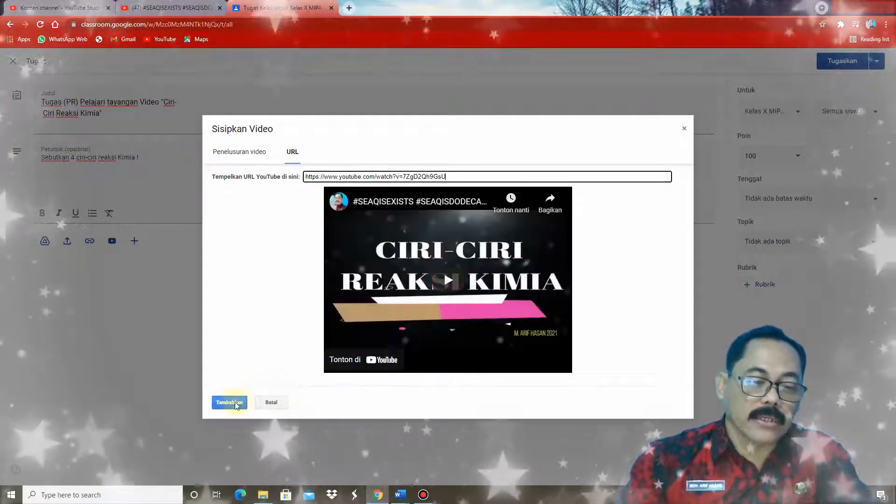
click(229, 402)
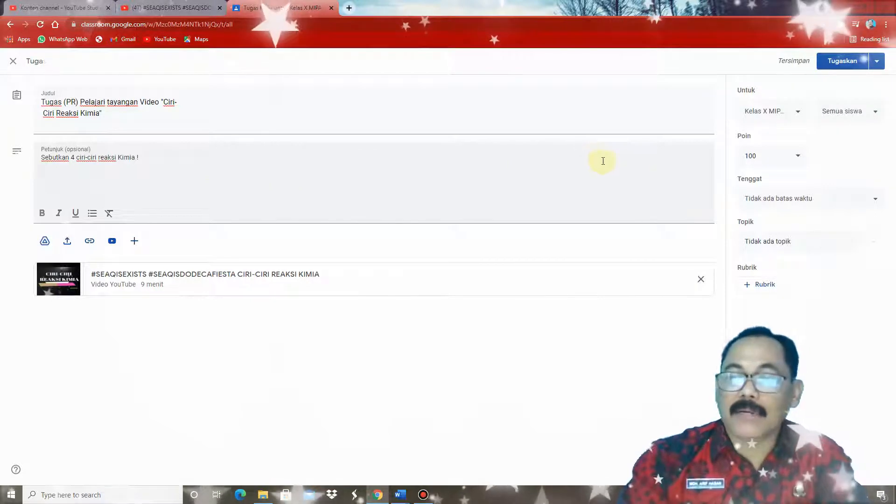
Assign the task also to the Kimia Semester 1 classes Kelas X MIPA-1, MIPA-8, MIPA-6 and MIPA-5
click(800, 115)
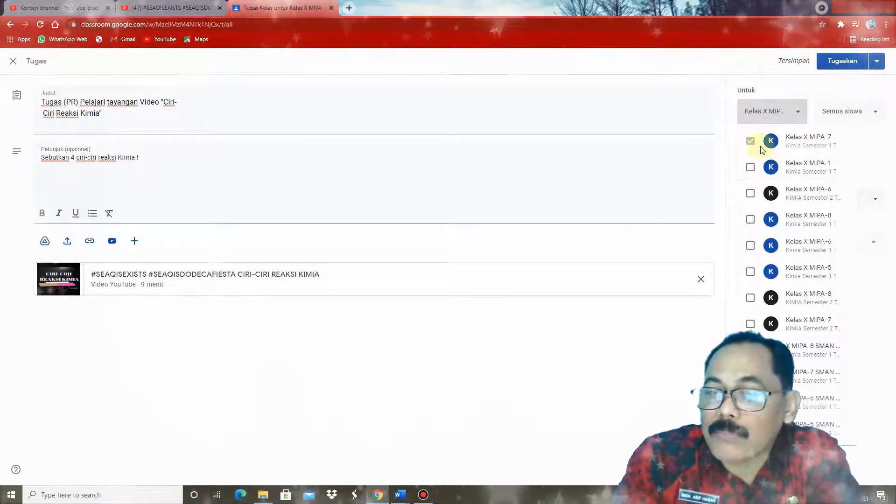
click(750, 167)
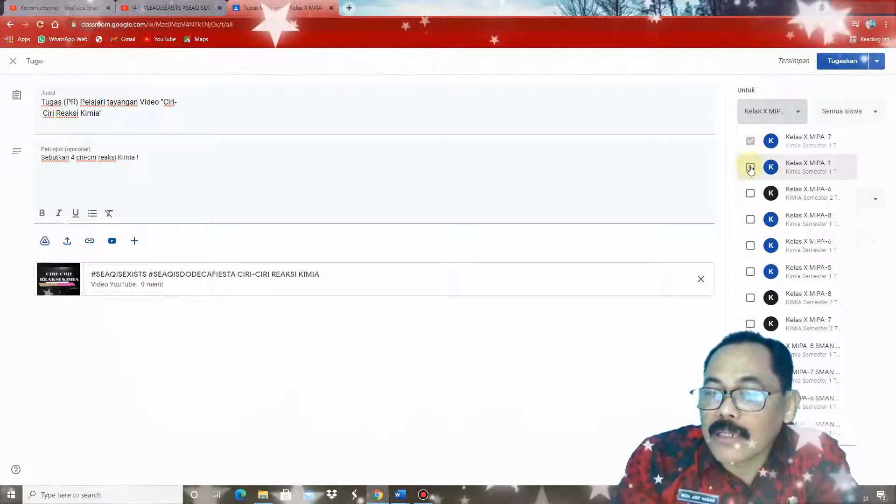
click(750, 219)
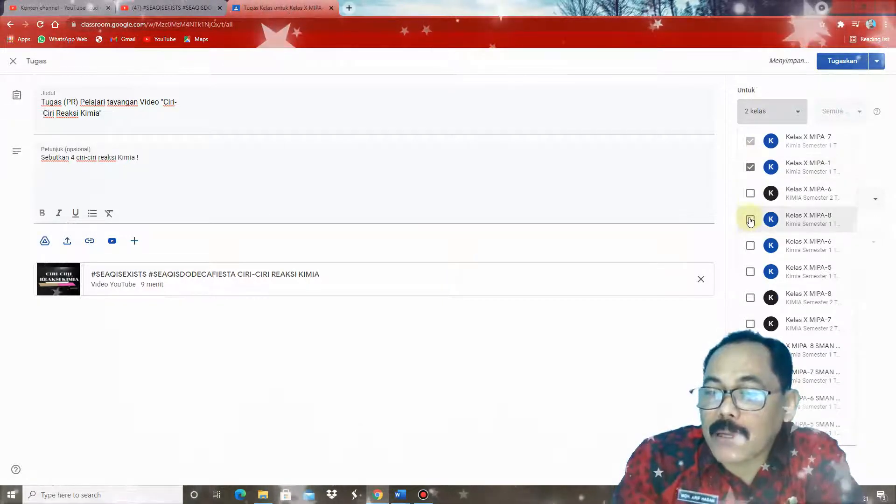
click(751, 246)
click(750, 272)
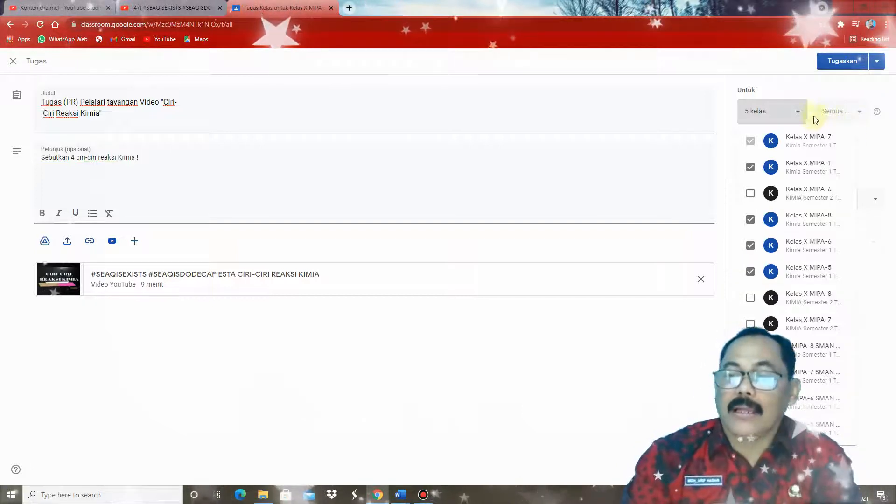
click(799, 90)
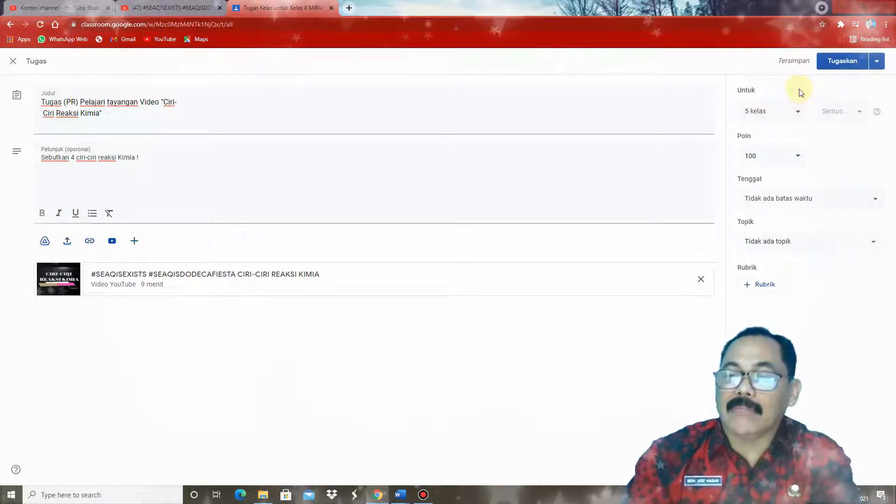
Check the points options and set the assignment's deadline to 31 July 2021 at 23.59
click(799, 157)
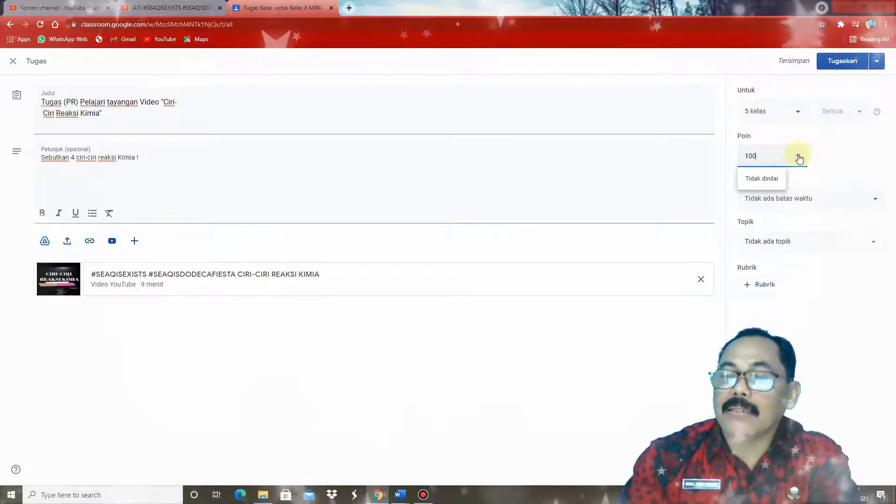
click(845, 160)
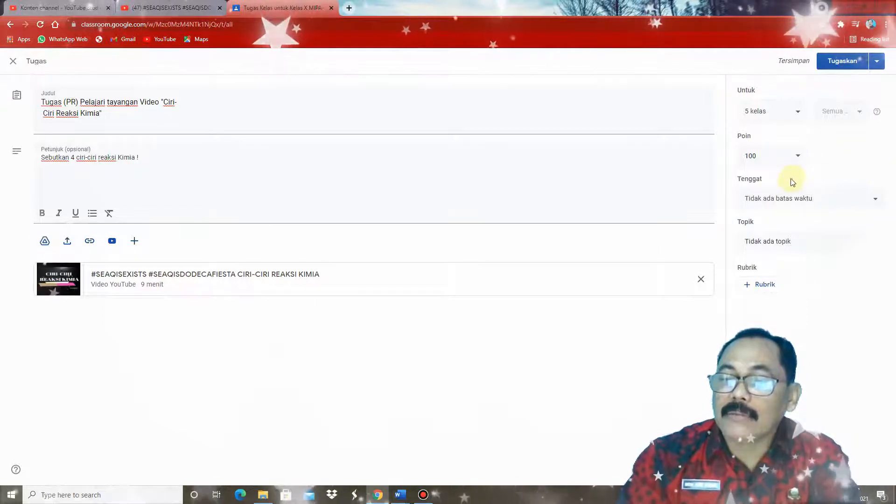
click(876, 201)
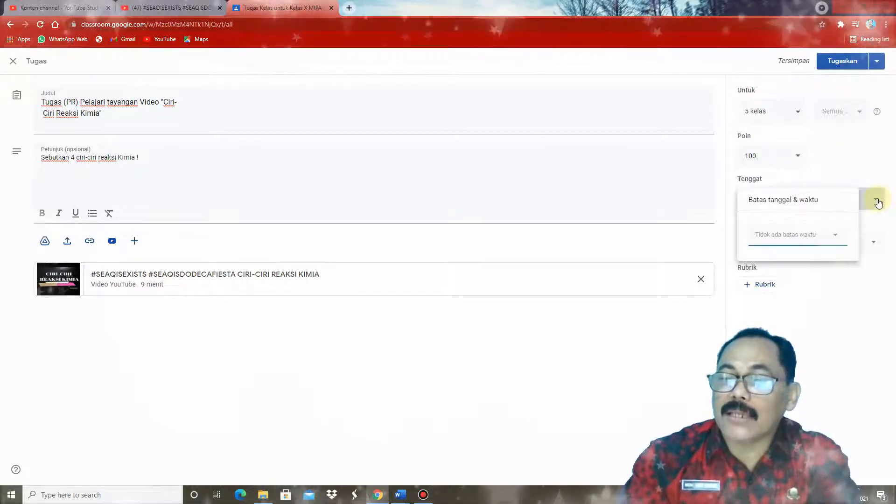
click(798, 236)
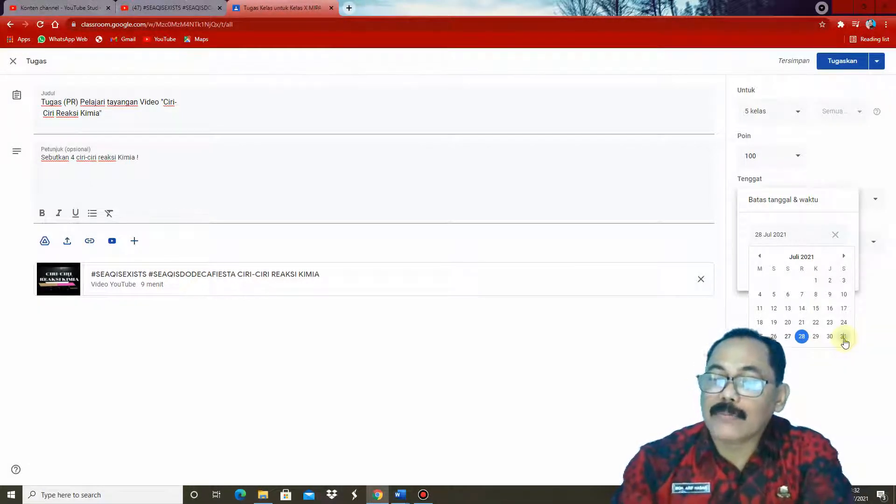
click(844, 337)
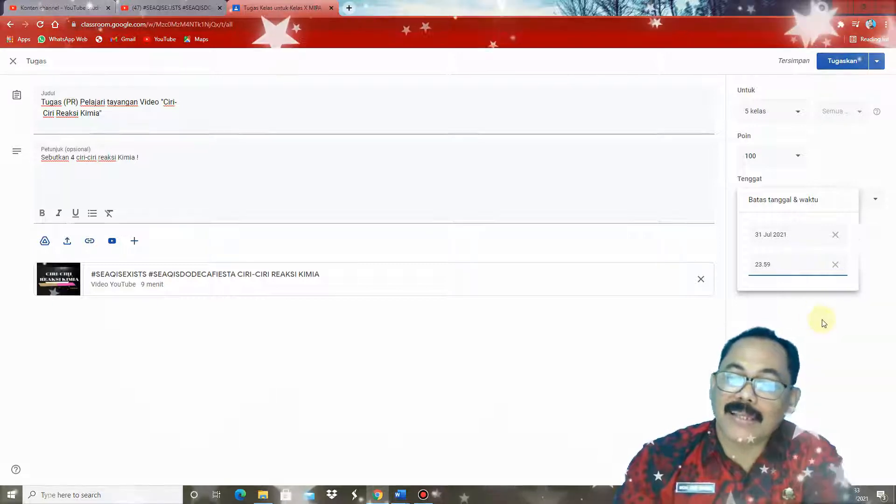
click(828, 313)
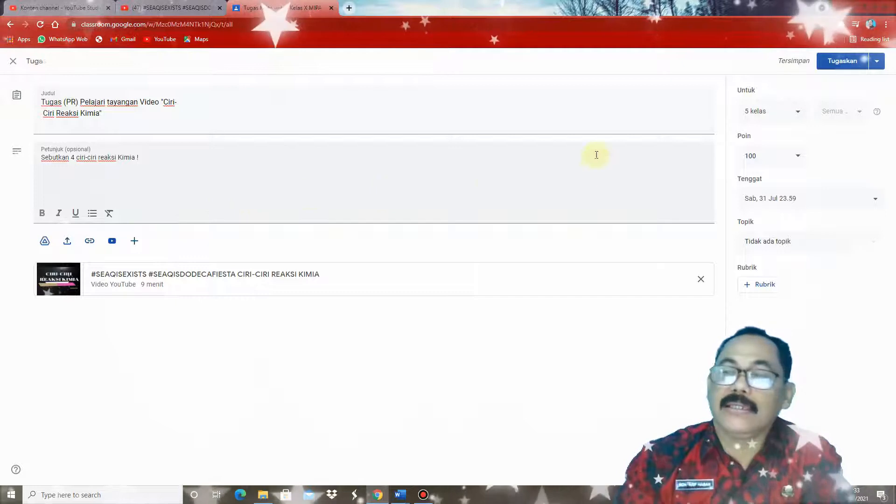
Publish the assignment to the chosen classes and expand its entry in the class's assignment list
click(843, 61)
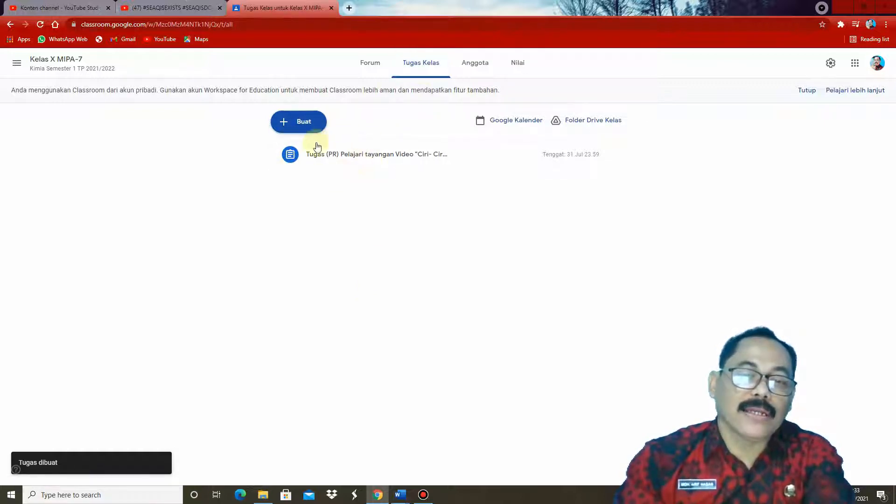
click(347, 156)
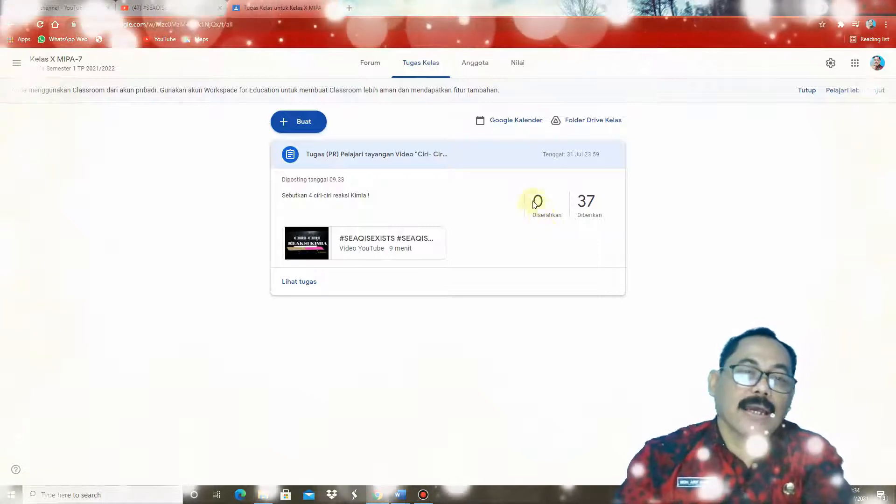
Open the assignment list of Kelas X MIPA-6, KIMIA Semester 2 TP 2020/2021, and expand the assignment "Tugas Menjawab Pertanyaan dari Video Pem..."
click(16, 63)
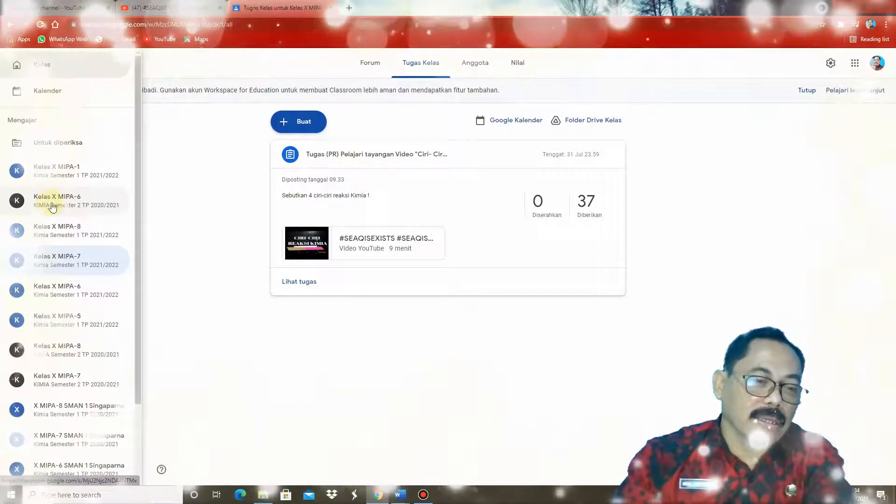
click(94, 208)
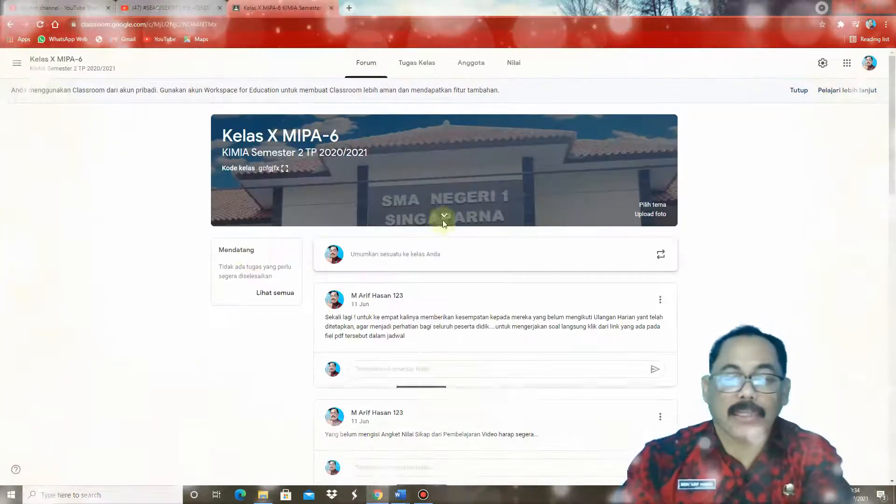
click(417, 68)
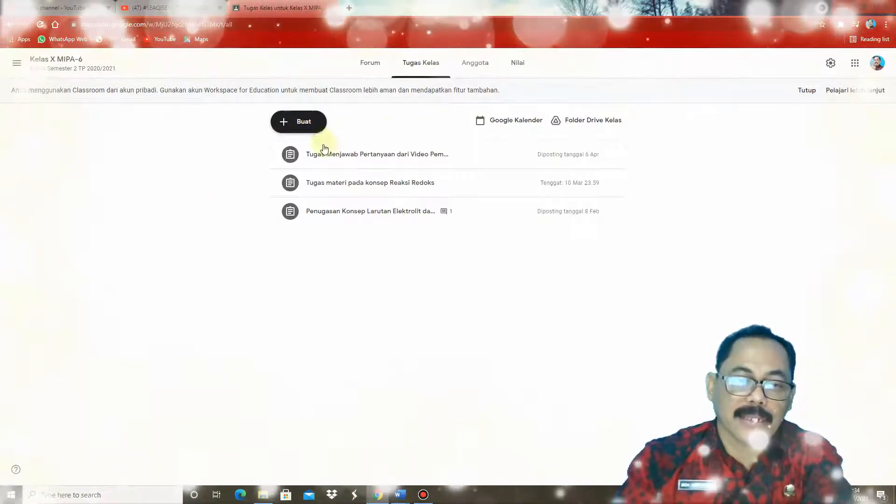
click(338, 161)
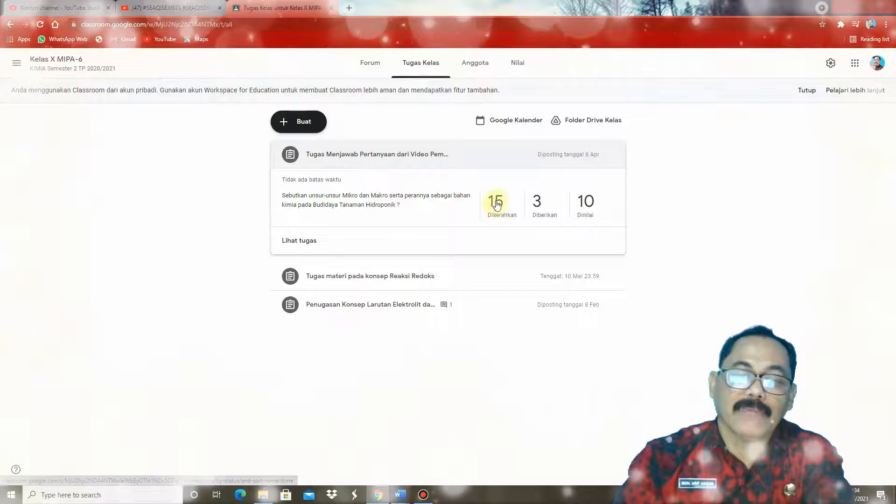
Check the outline in Word, return to Google Classroom and open the work students turned in for the expanded assignment
mouse_move(400, 495)
click(385, 444)
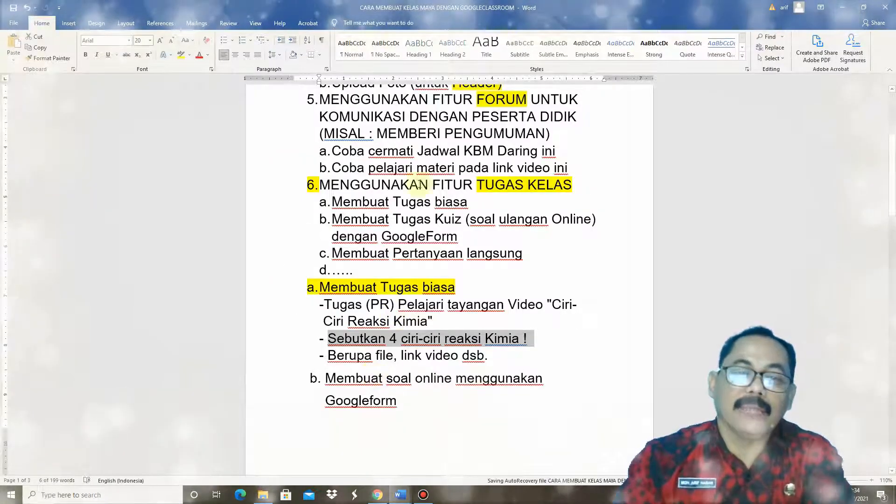
click(377, 494)
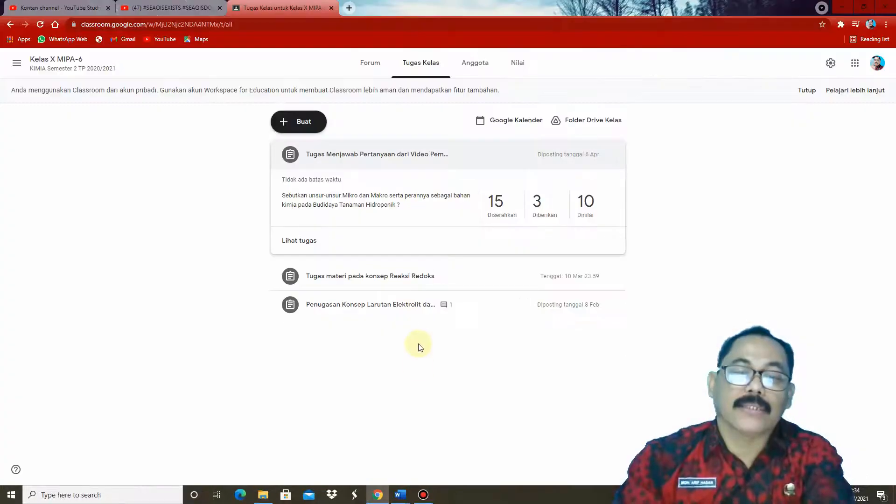
click(502, 211)
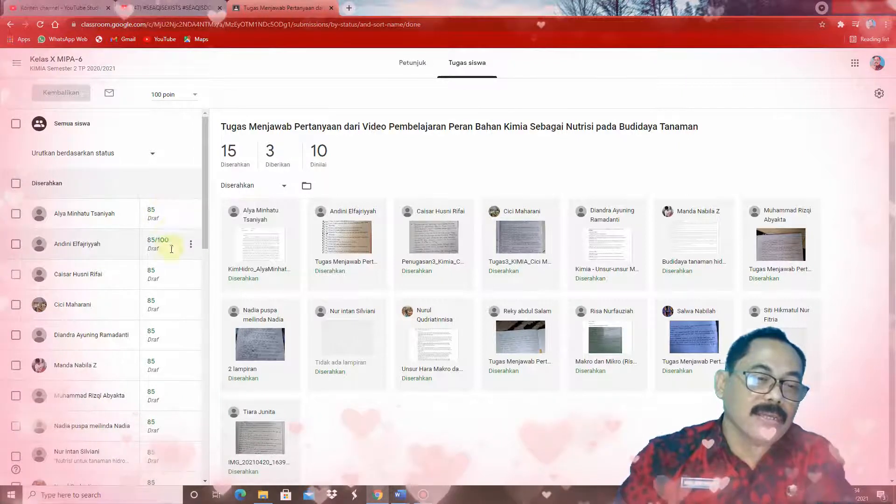
Change the draft grade of the first student in the turned-in list to 88
click(163, 216)
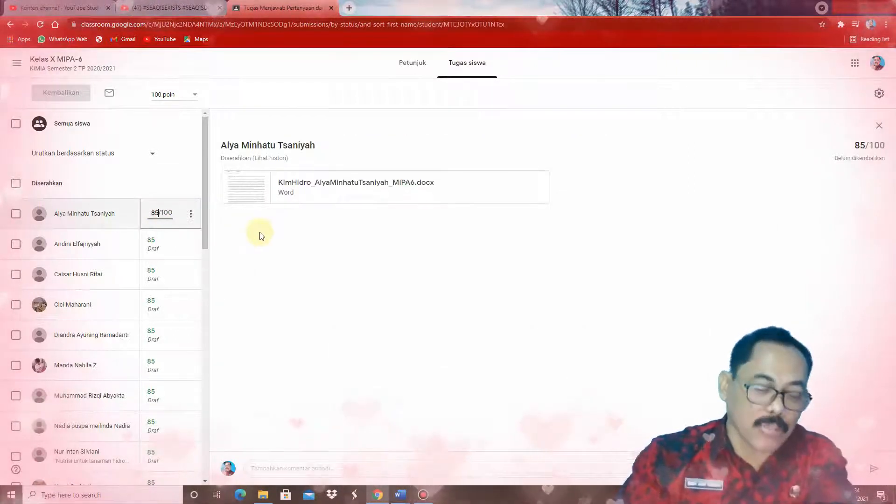
key(BackSpace)
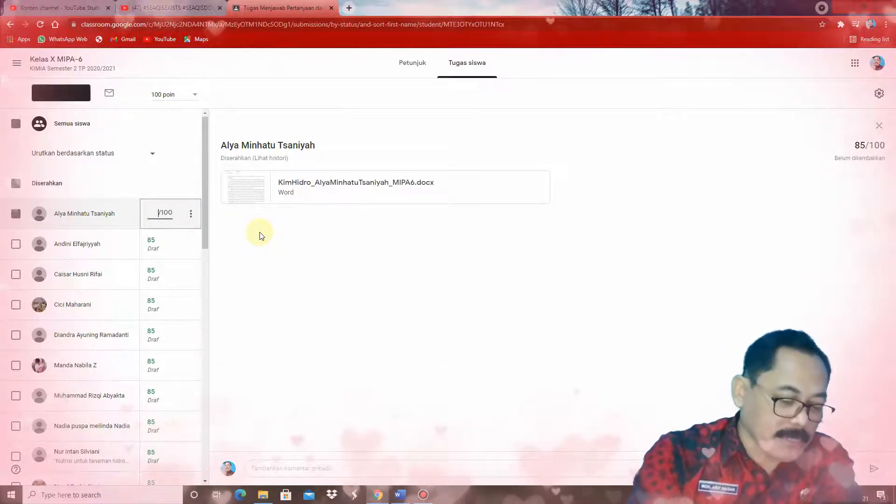
text(88)
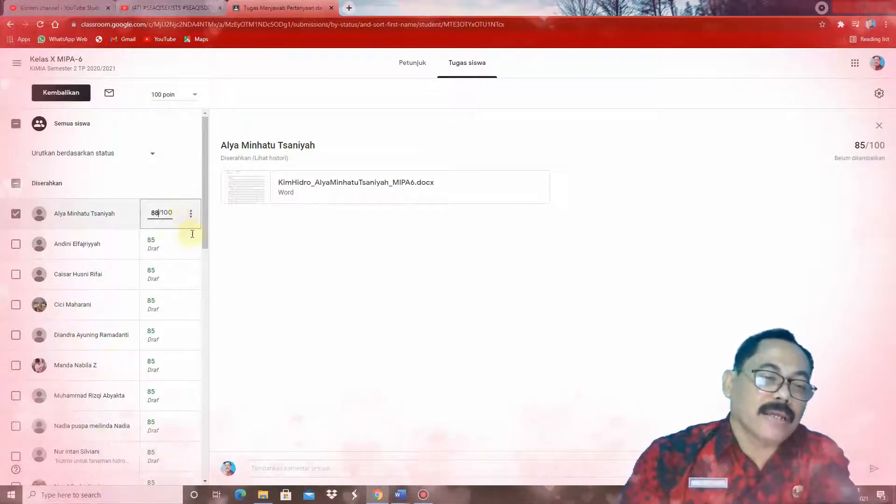
click(230, 240)
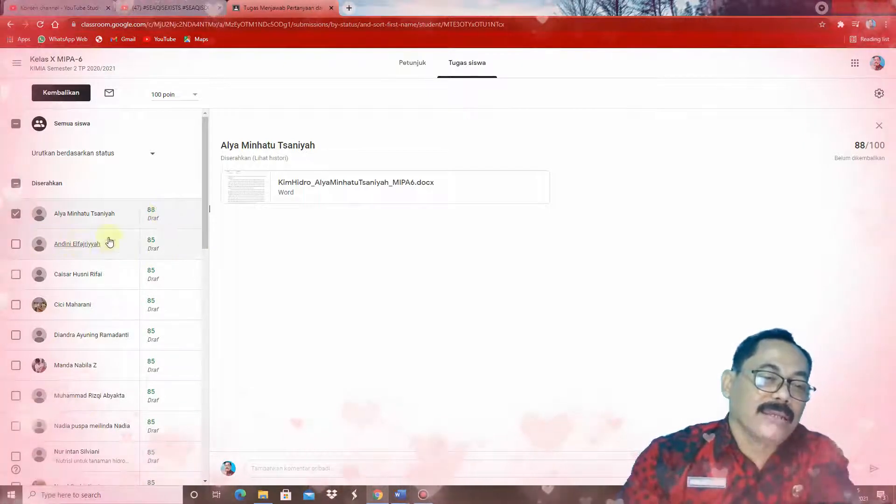
mouse_move(205, 226)
mouse_down()
mouse_move(204, 371)
mouse_move(204, 211)
mouse_up()
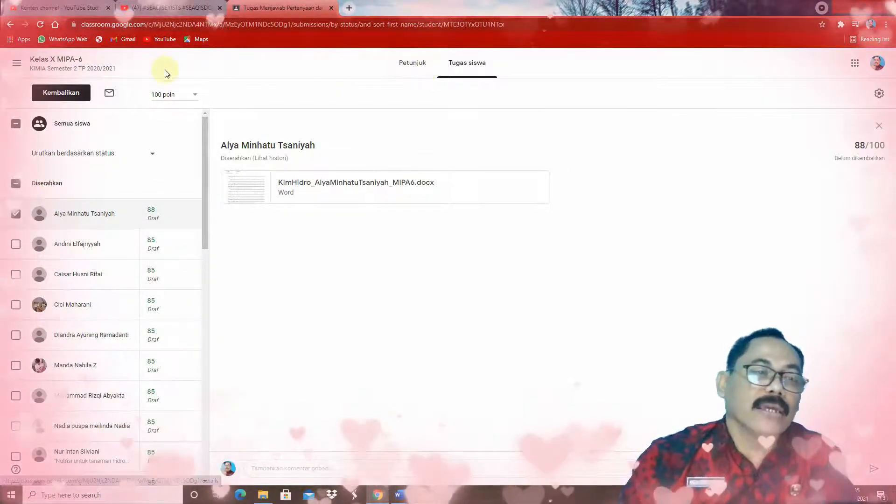
Open the gradebook of Kelas X MIPA-6, KIMIA Semester 2, and review the students' grades for each assignment
click(16, 65)
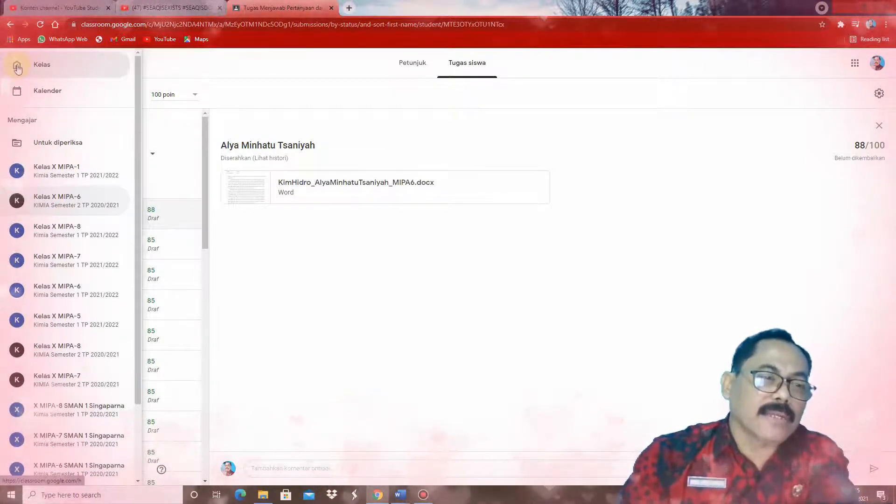
click(94, 210)
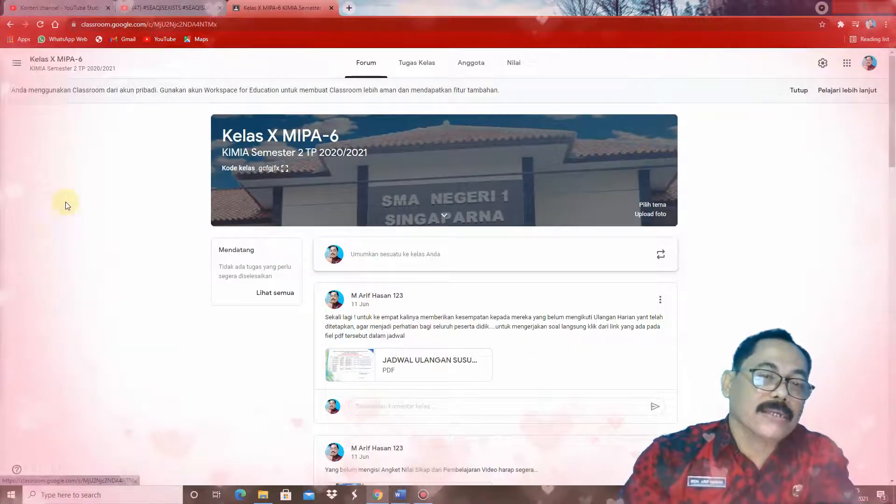
click(514, 64)
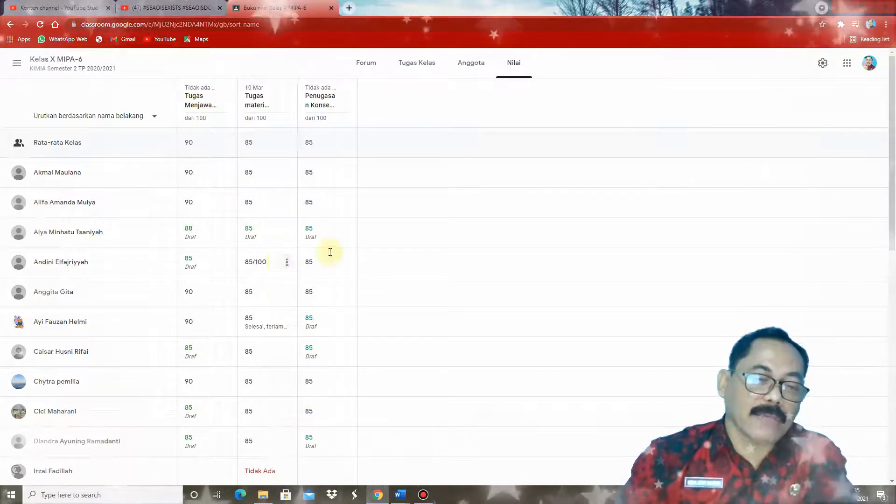
scroll(280, 261, down, 4)
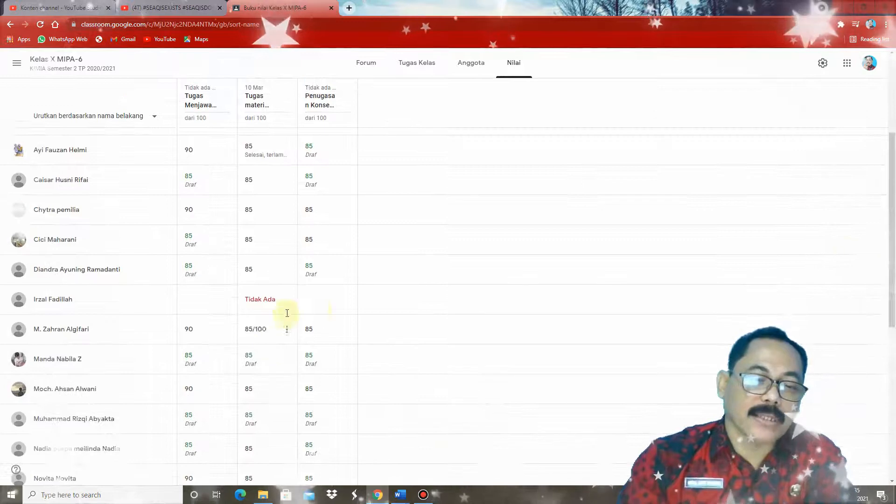
drag(889, 286, 885, 152)
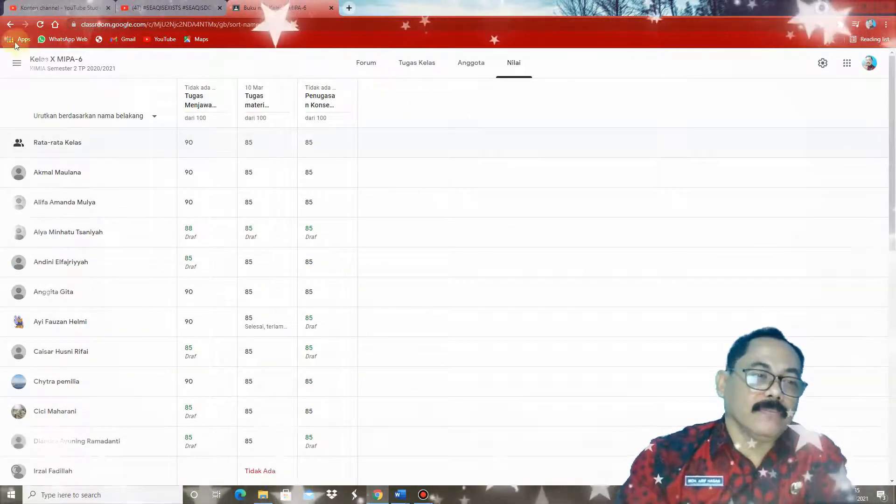
Open the class Kelas X MIPA-1, Kimia Semester 1 TP 2021/2022, and consult the tutorial outline in Word
click(17, 62)
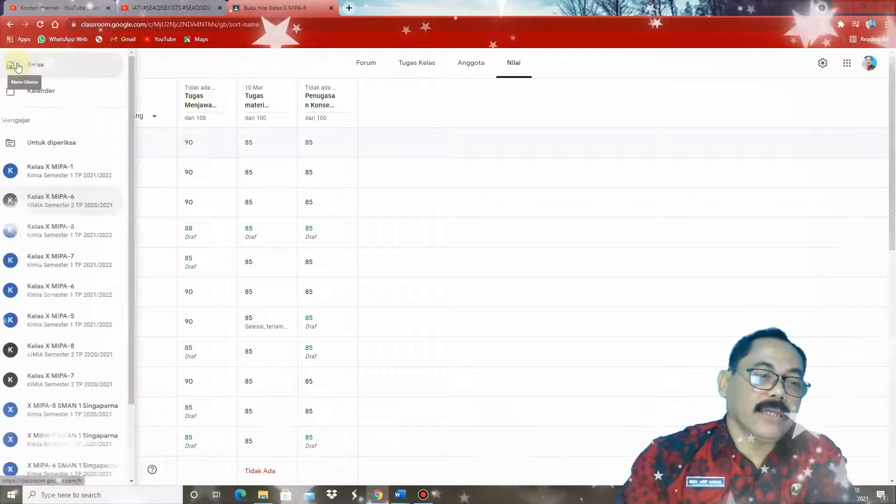
click(73, 175)
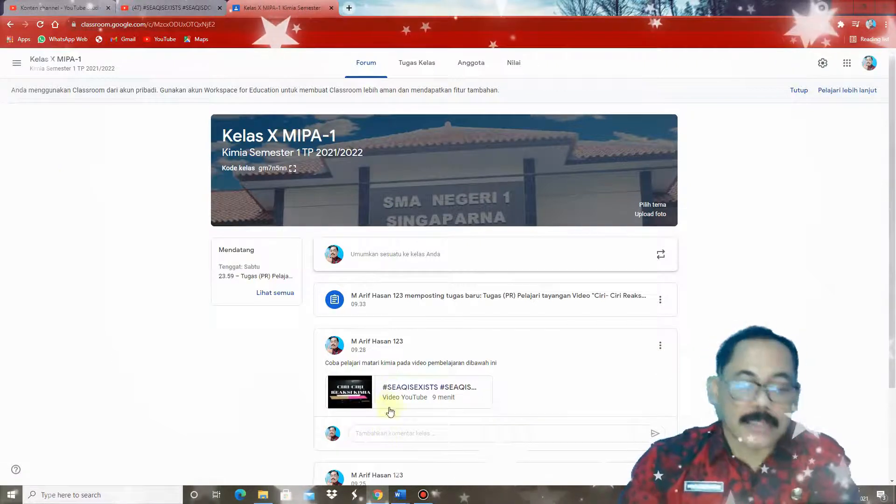
mouse_move(401, 494)
click(414, 433)
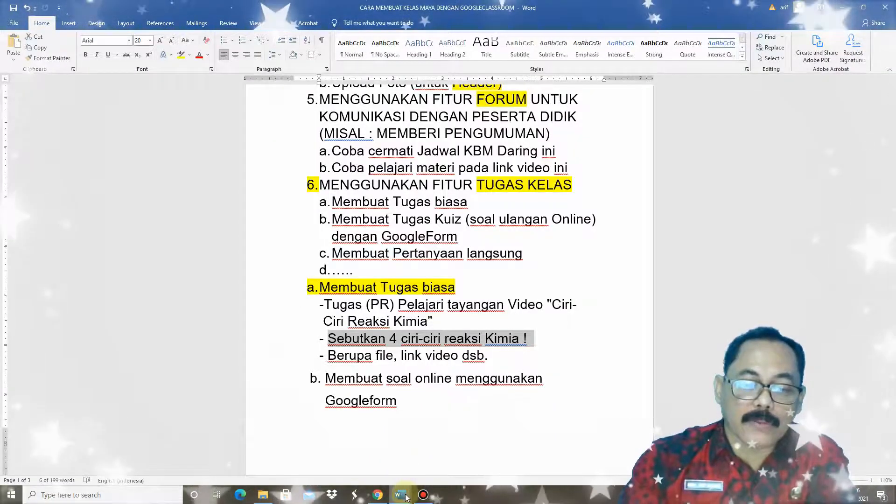
Return to Google Classroom and start a new quiz assignment in Kelas X MIPA-1
click(379, 494)
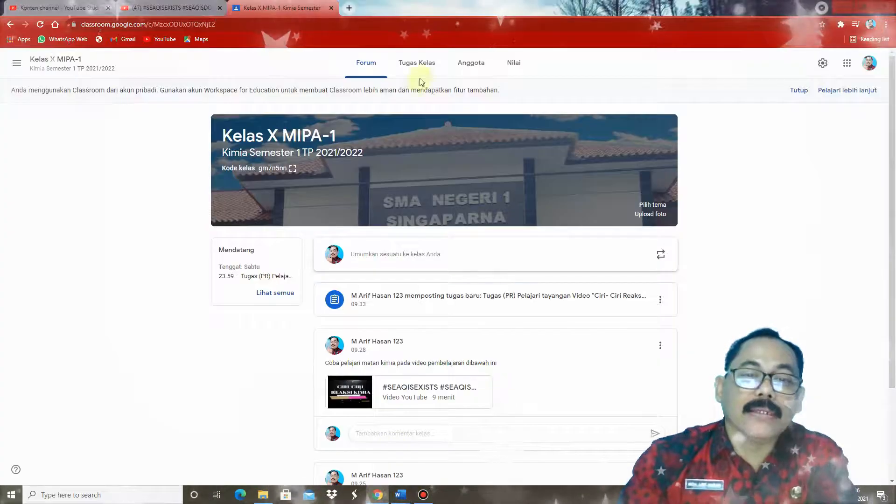
click(422, 64)
click(301, 126)
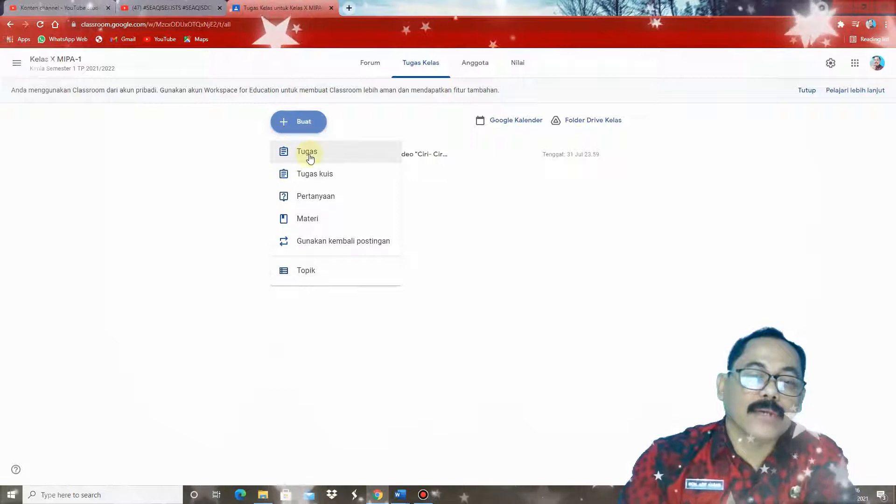
click(327, 175)
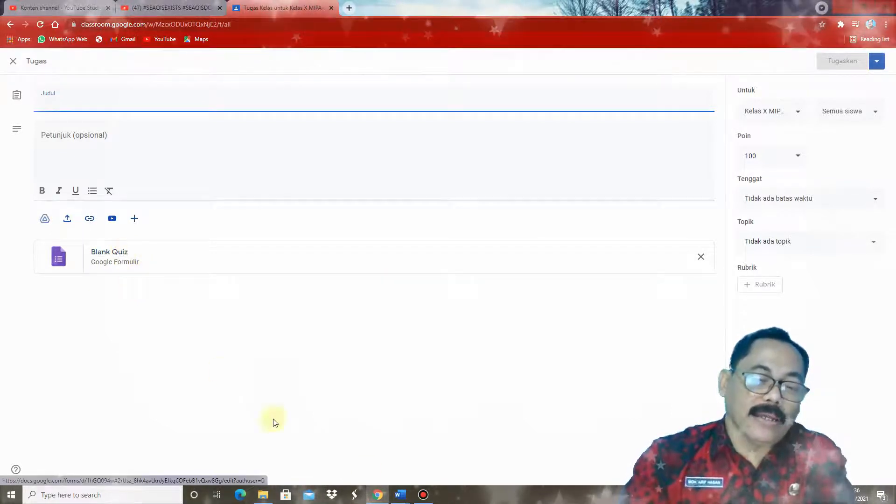
Switch to the Word outline, select "Googleform" in item b and examine the section on making online questions with its YouTube links
mouse_move(400, 495)
click(366, 450)
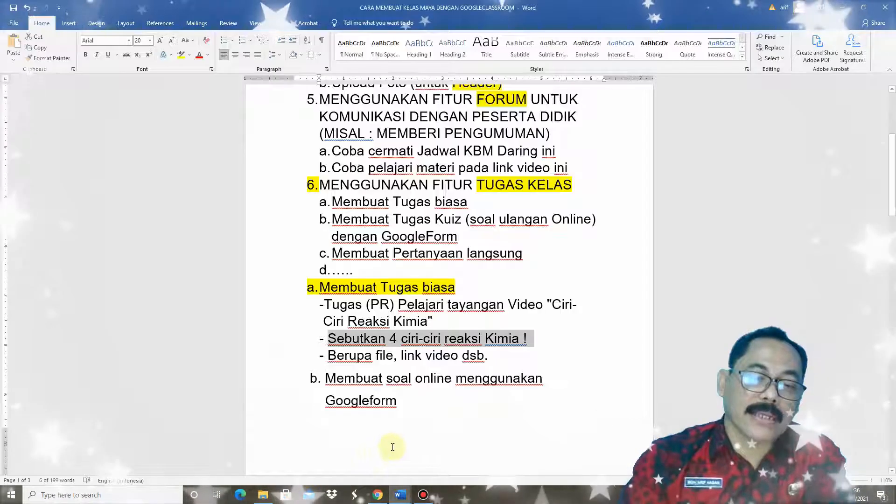
drag(892, 210, 892, 245)
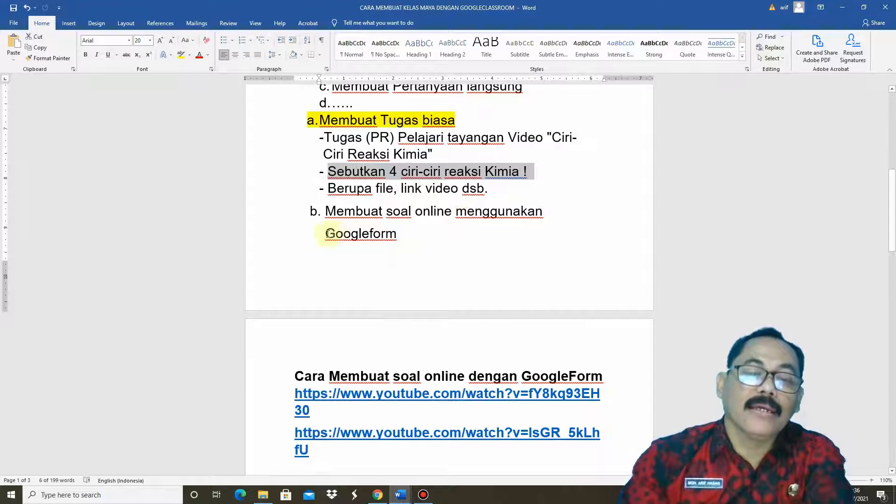
drag(326, 234, 405, 234)
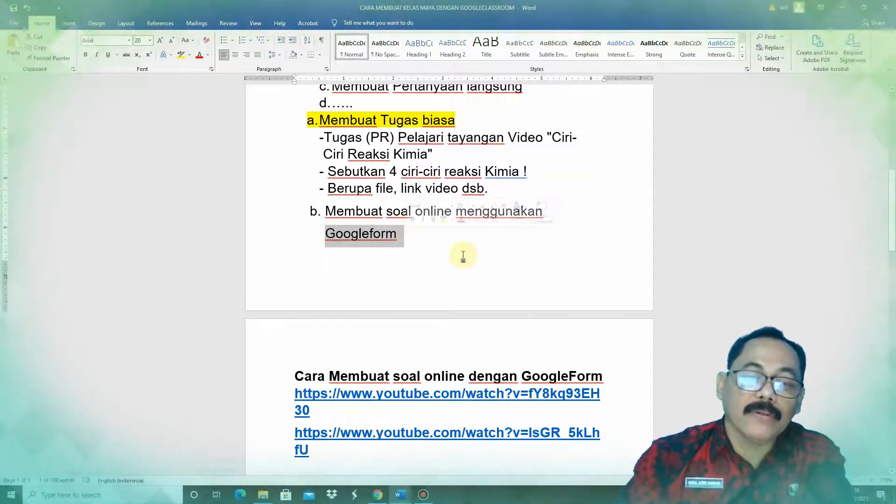
scroll(813, 192, down, 1)
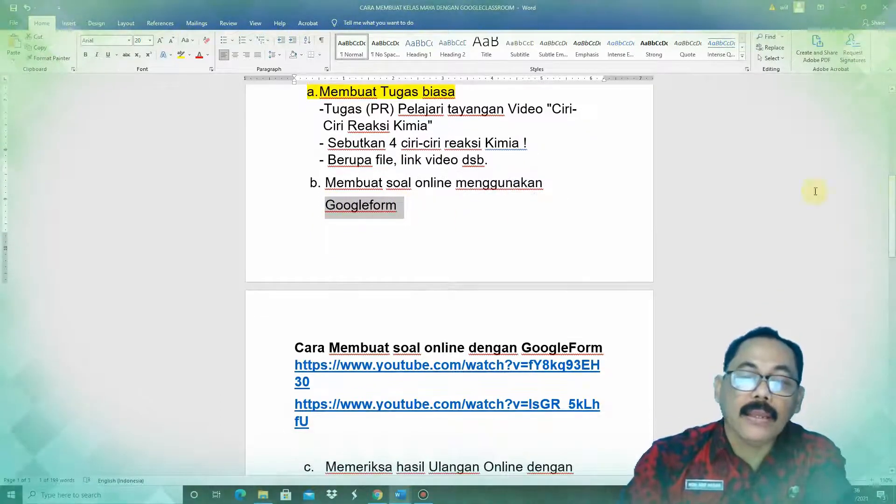
Review the Word outline's items on Google Form questions, checking test results with Excel and grading, and its list of class creation stages
click(410, 207)
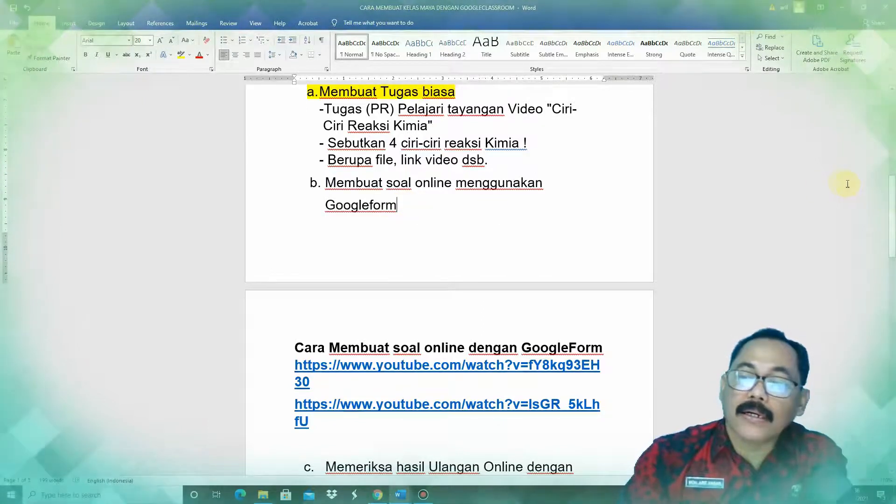
drag(891, 198, 891, 223)
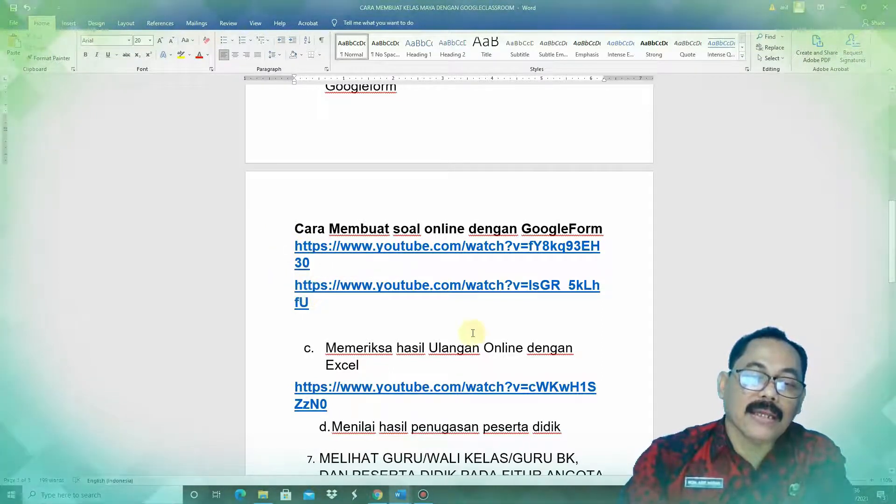
drag(892, 241, 895, 214)
click(429, 235)
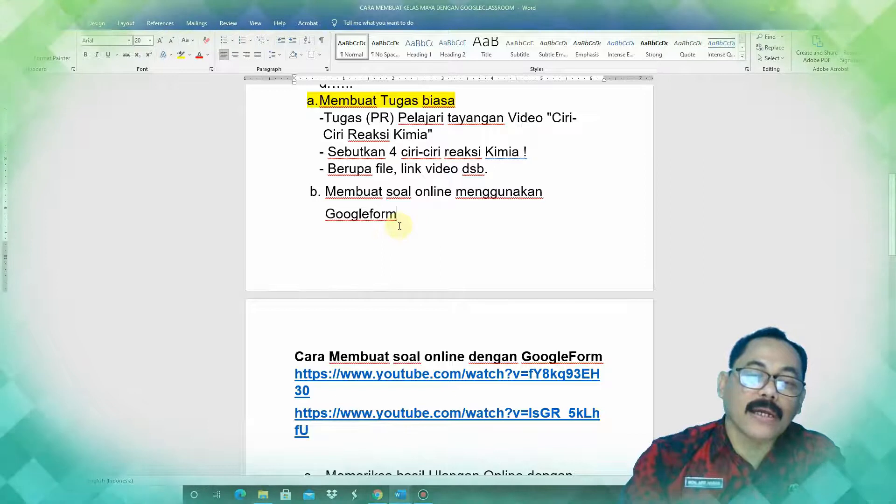
drag(893, 227, 890, 158)
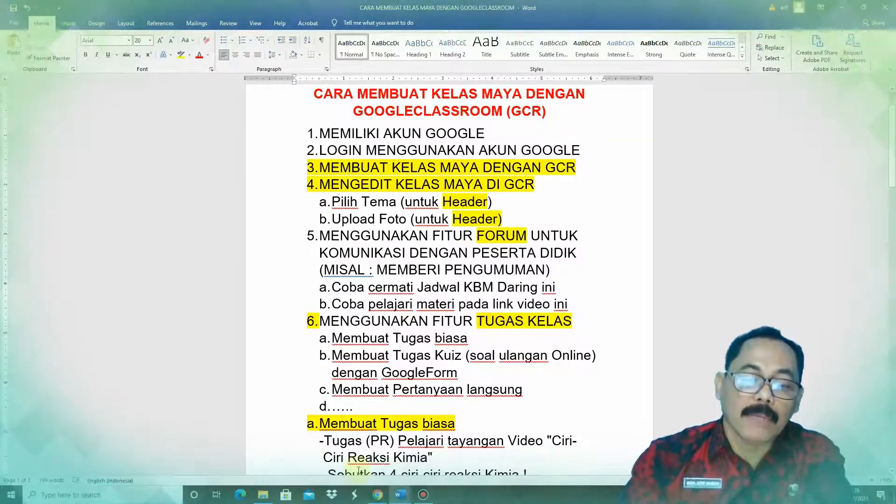
scroll(837, 186, down, 2)
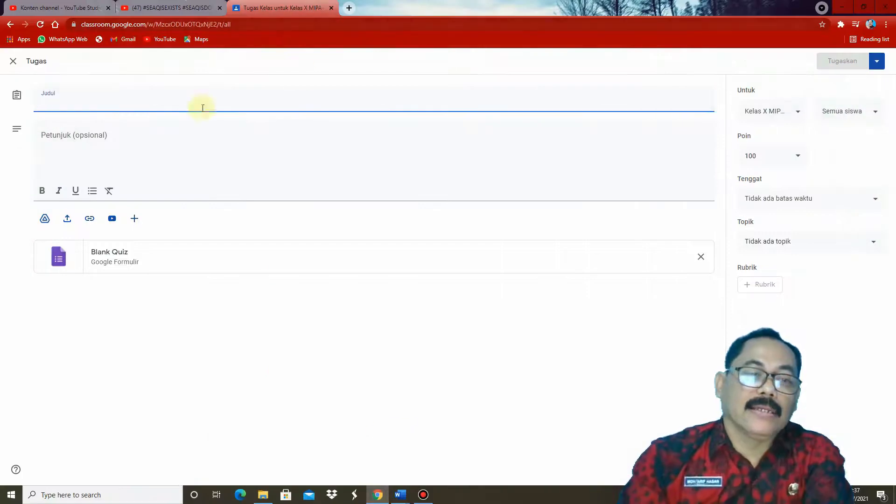
Leave the quiz assignment draft in Google Classroom and view the teacher invitation form among the members of Kelas X MIPA-1
click(14, 62)
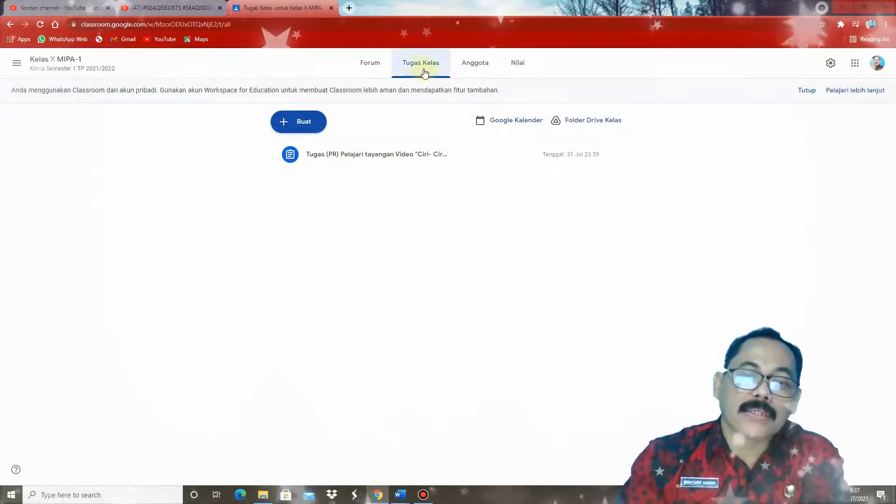
click(475, 65)
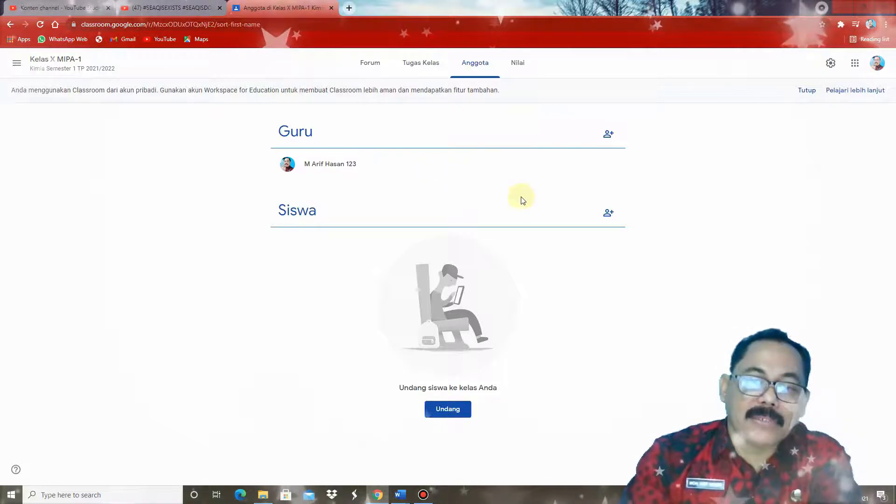
click(608, 134)
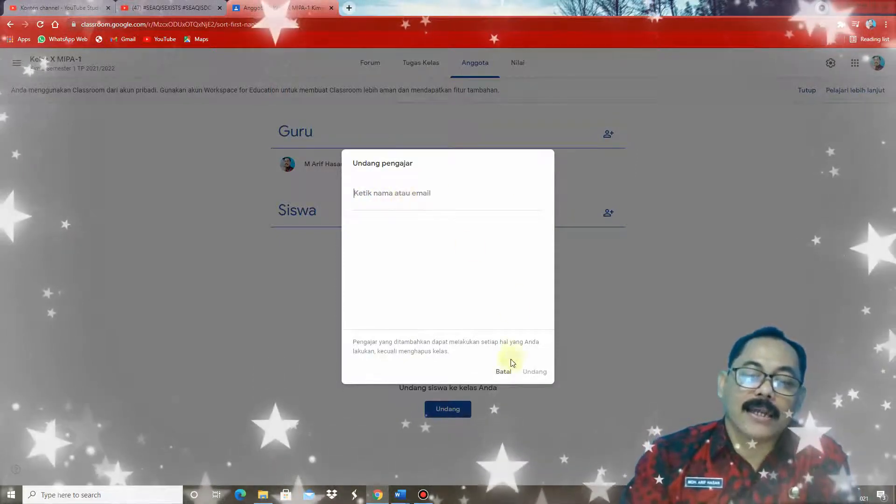
click(507, 374)
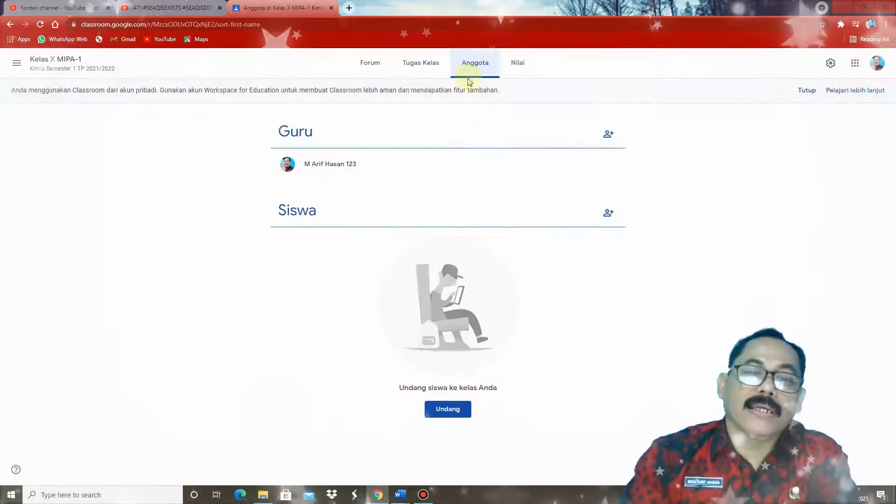
Open the forum of Kelas X MIPA-1, display its class code enlarged and copy the class invitation link
click(22, 67)
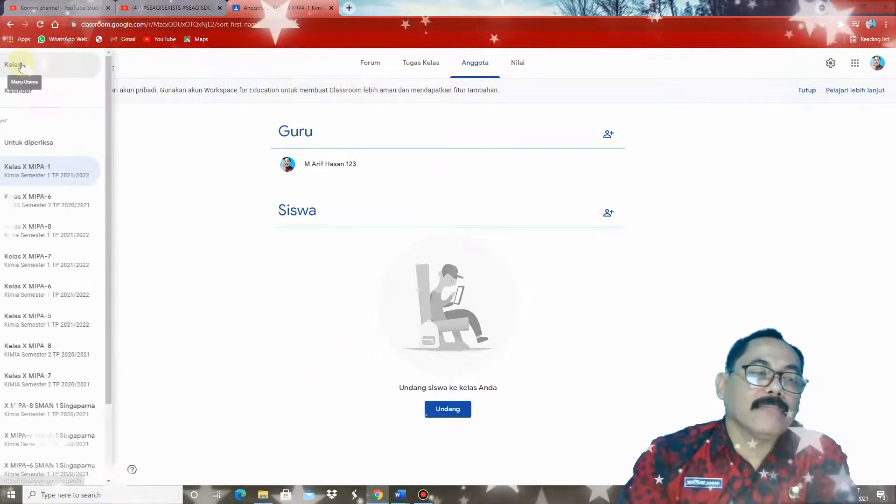
click(77, 175)
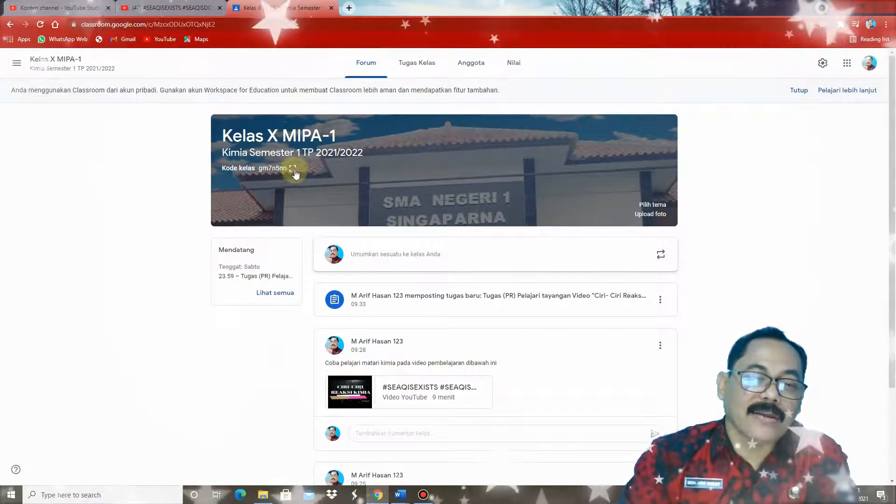
click(293, 169)
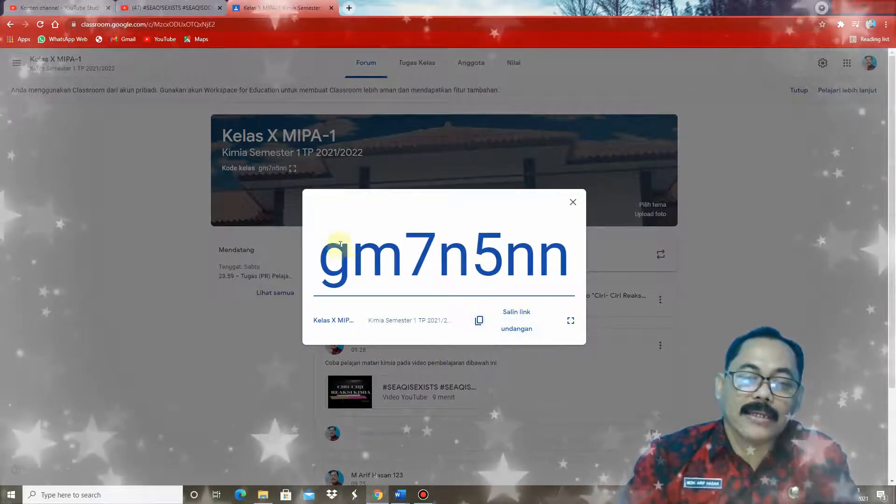
drag(326, 252, 575, 256)
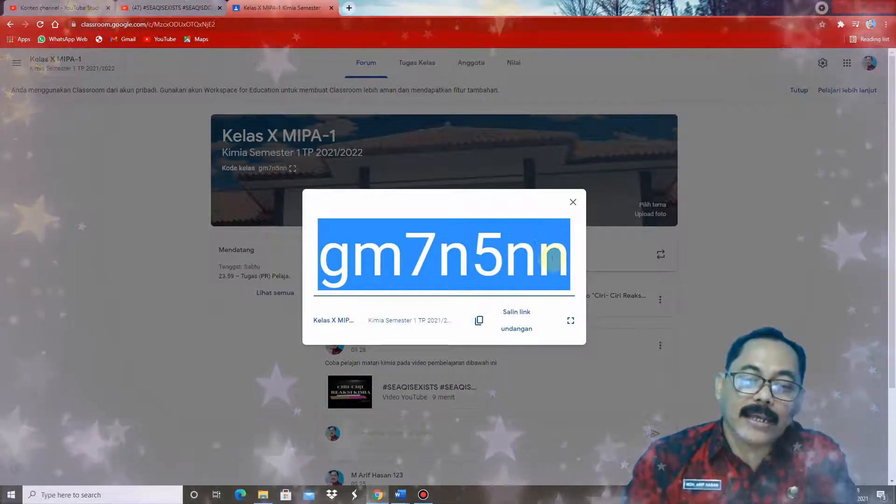
click(516, 317)
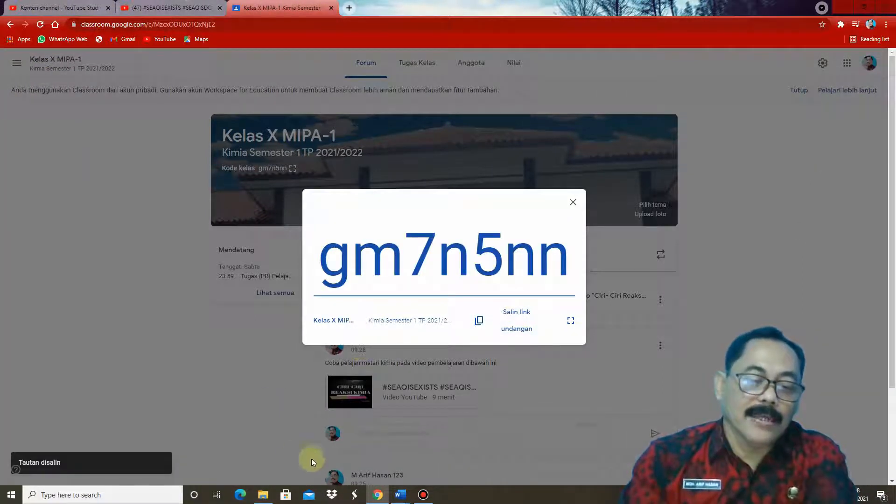
Switch to Word, create a blank document and paste the copied class invitation link as a hyperlink
mouse_move(399, 494)
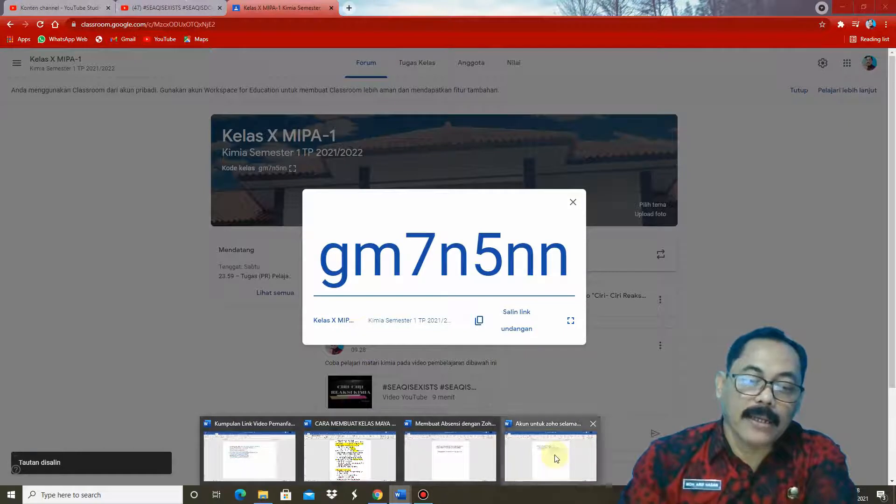
click(513, 448)
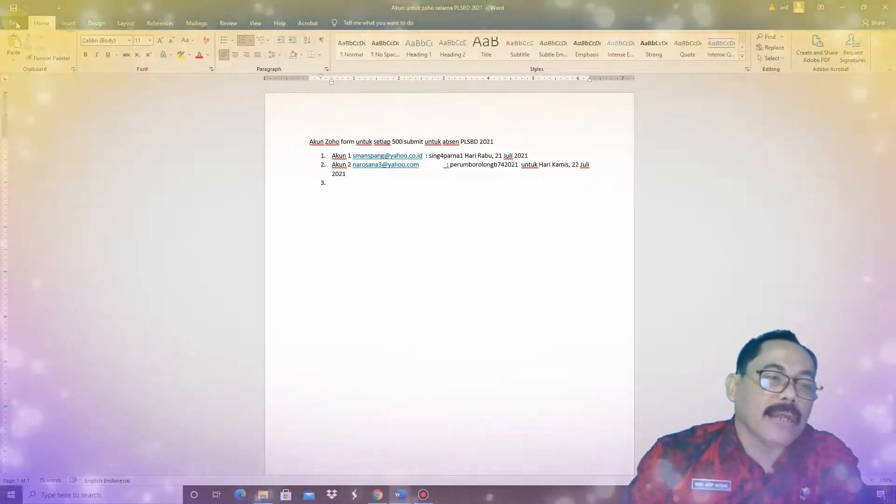
click(41, 23)
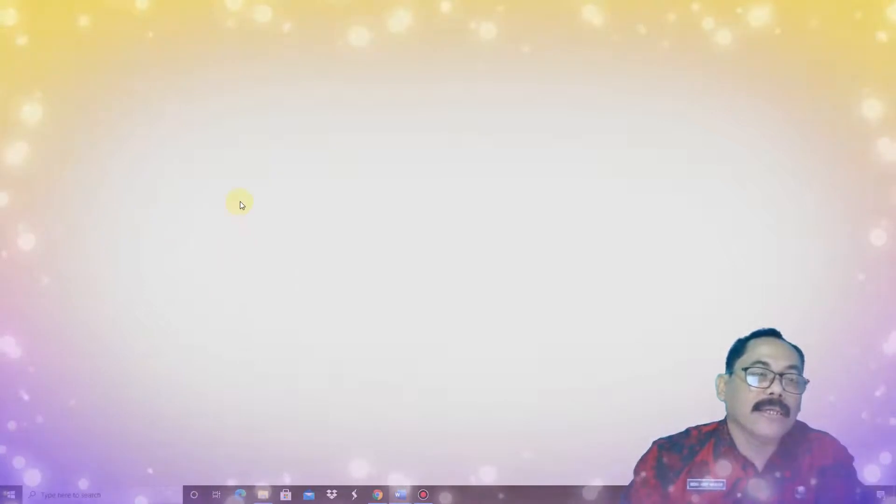
click(126, 99)
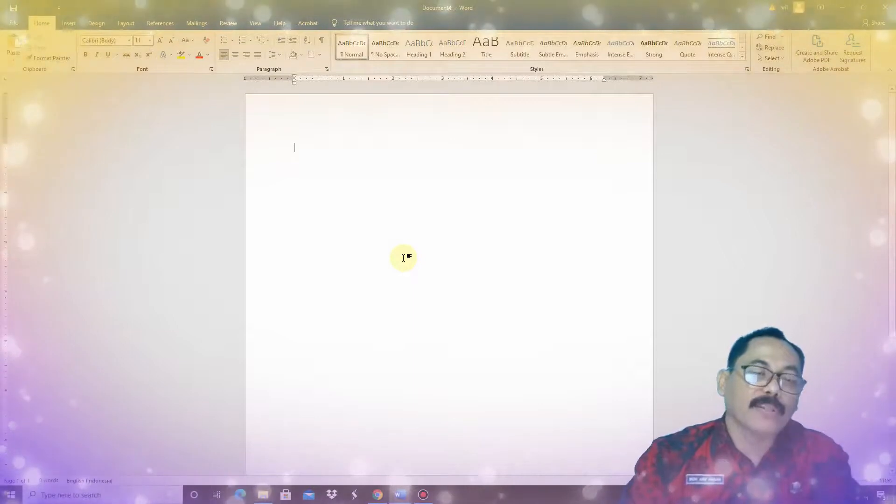
right_click(367, 191)
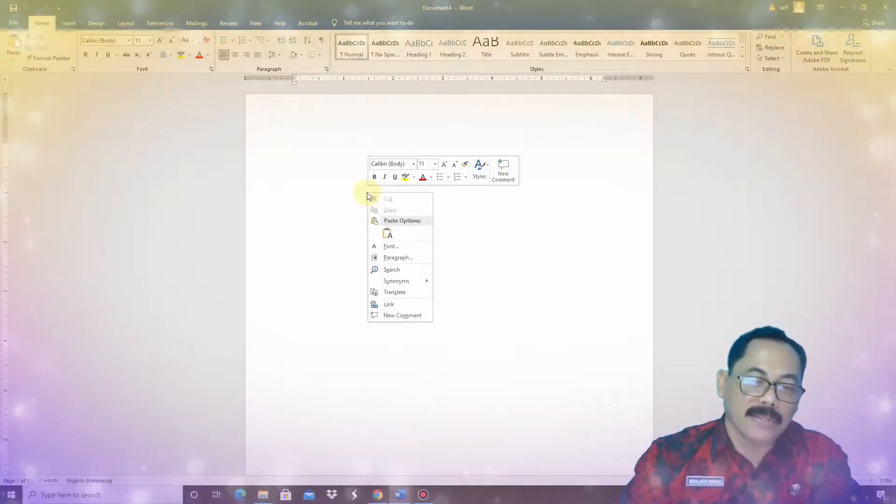
click(389, 234)
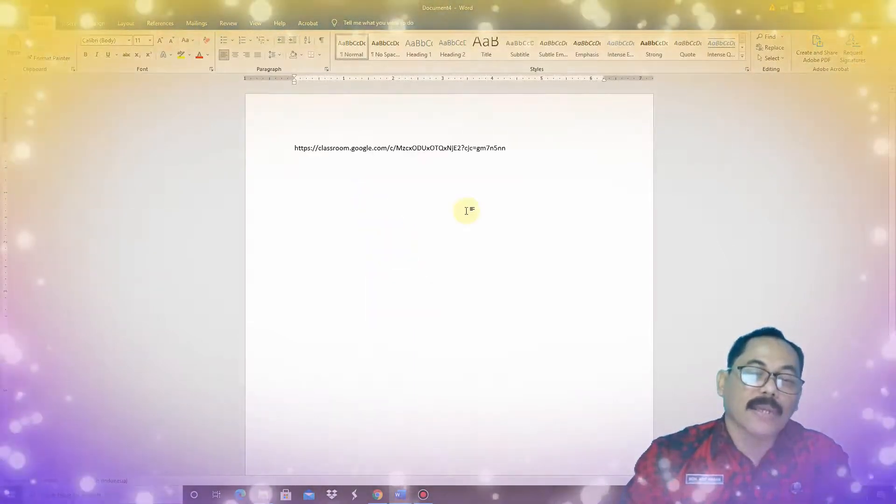
key(Return)
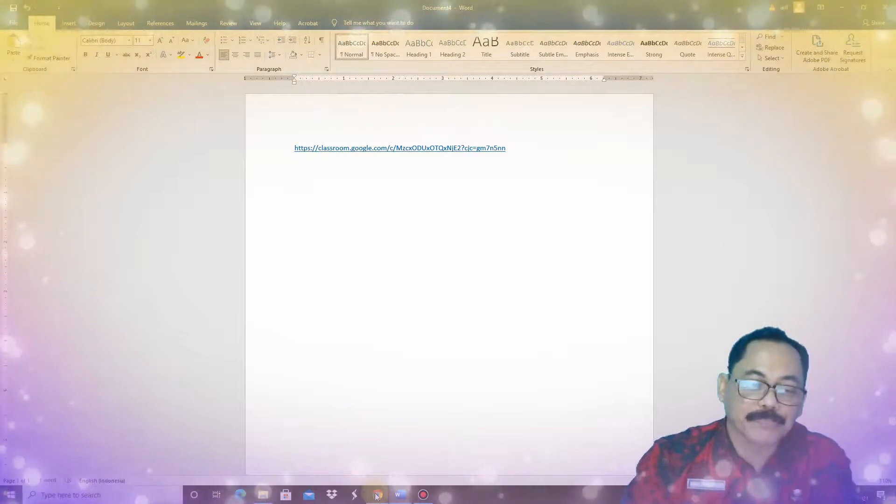
Return to Google Classroom, close the class code display and copy the invitation link from the student invitation form of Kelas X MIPA-1
click(378, 454)
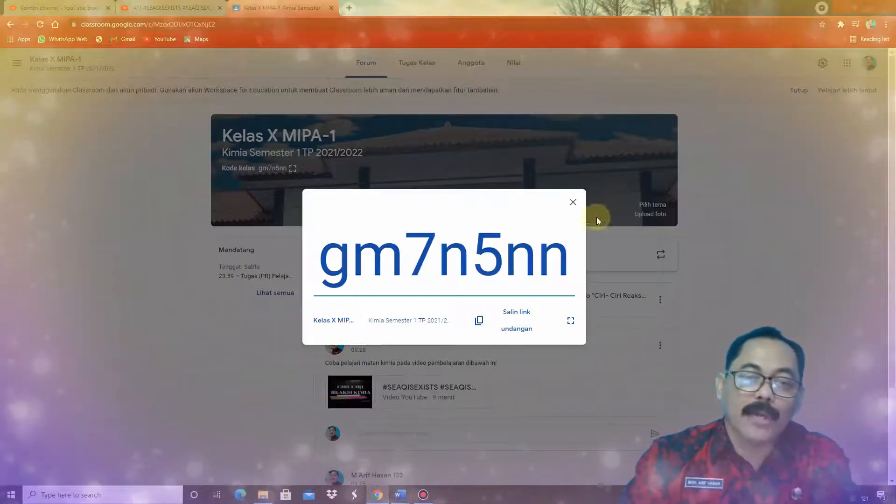
click(573, 201)
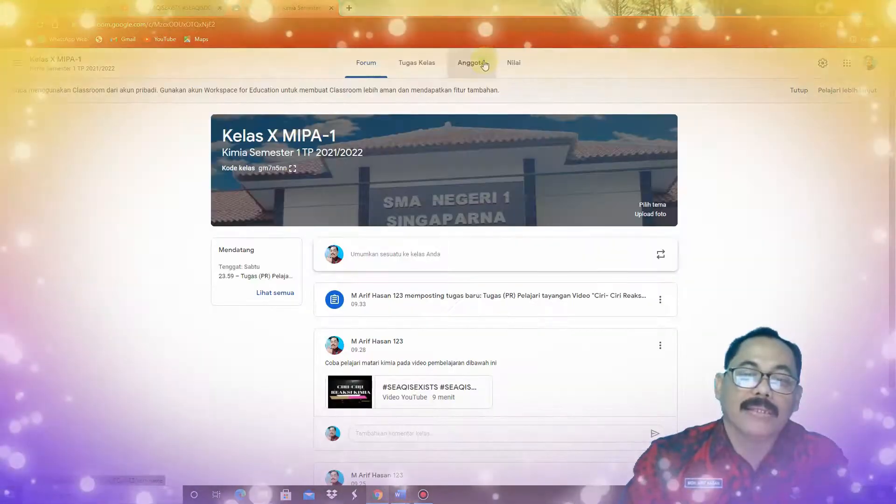
click(483, 64)
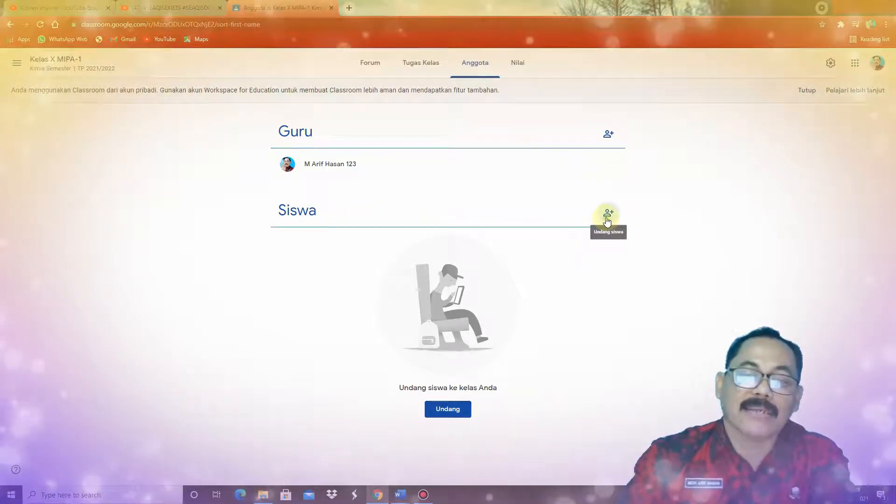
click(607, 221)
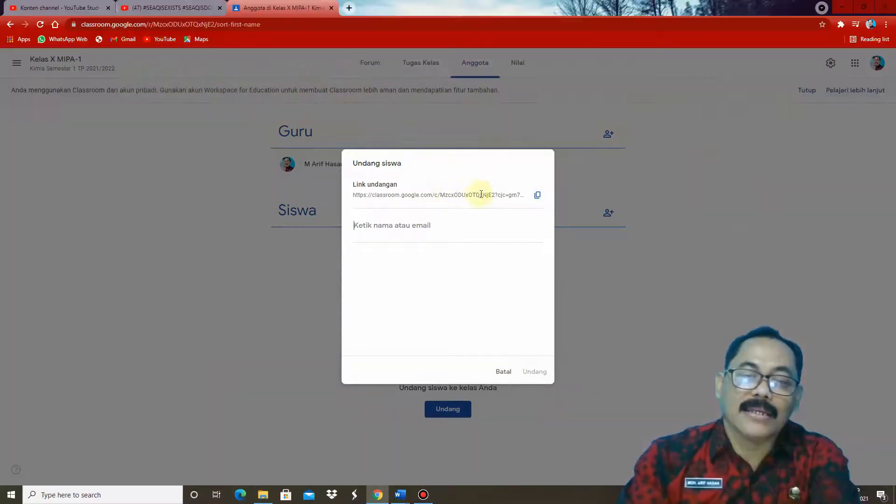
click(539, 196)
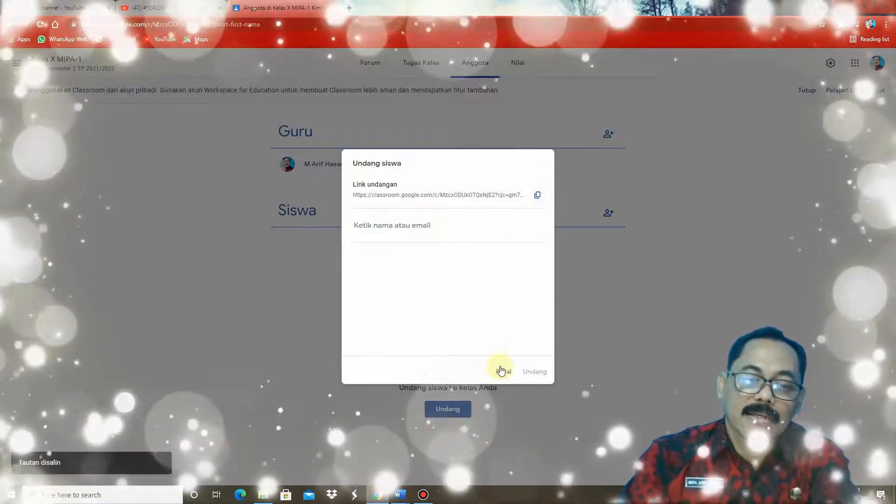
click(503, 372)
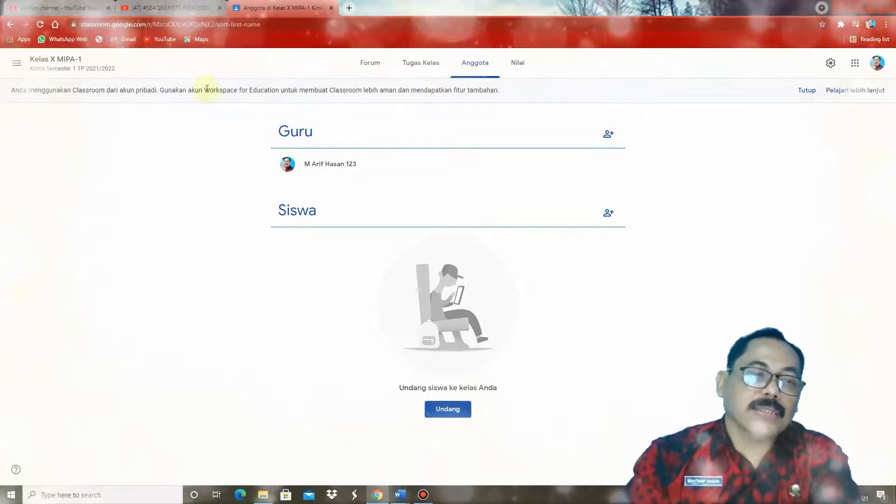
Open the class Kelas X MIPA-8, Kimia Semester 1 TP 2021/2022, and review its list of student members
click(18, 65)
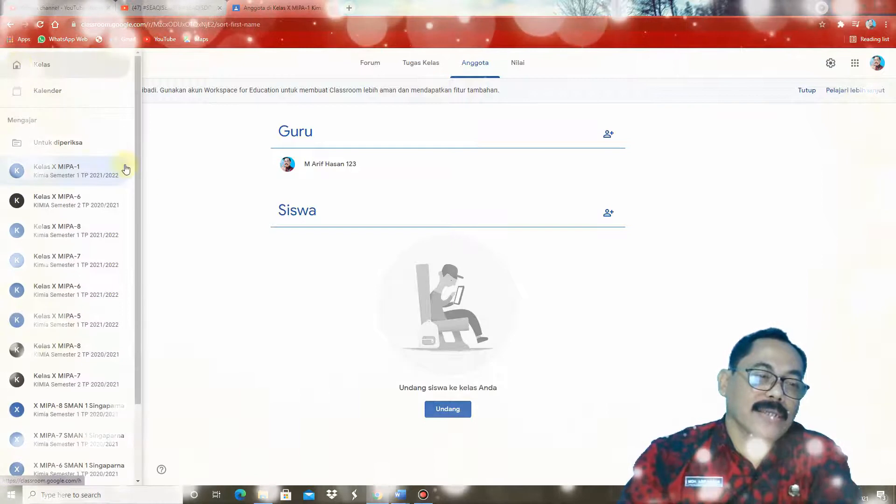
click(68, 234)
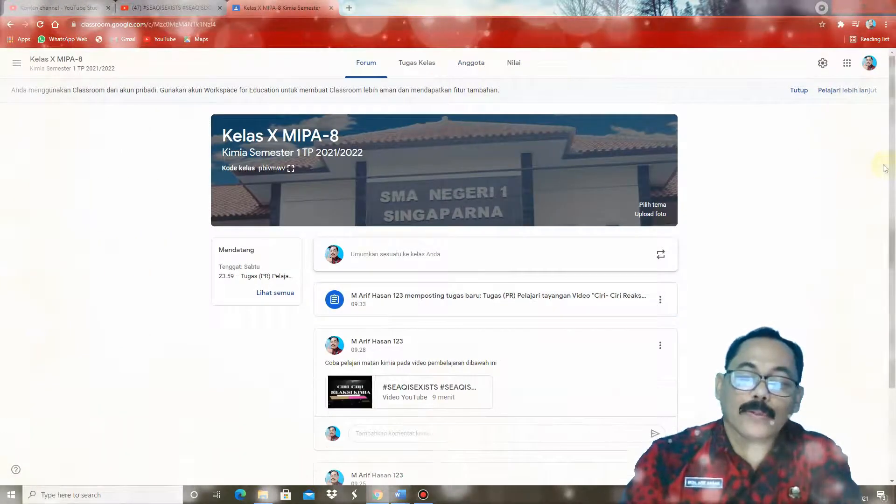
click(482, 66)
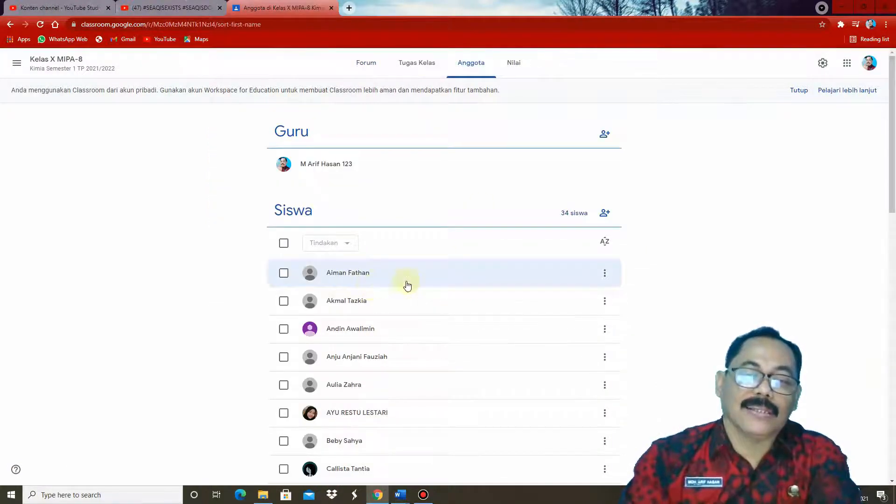
drag(892, 200, 893, 234)
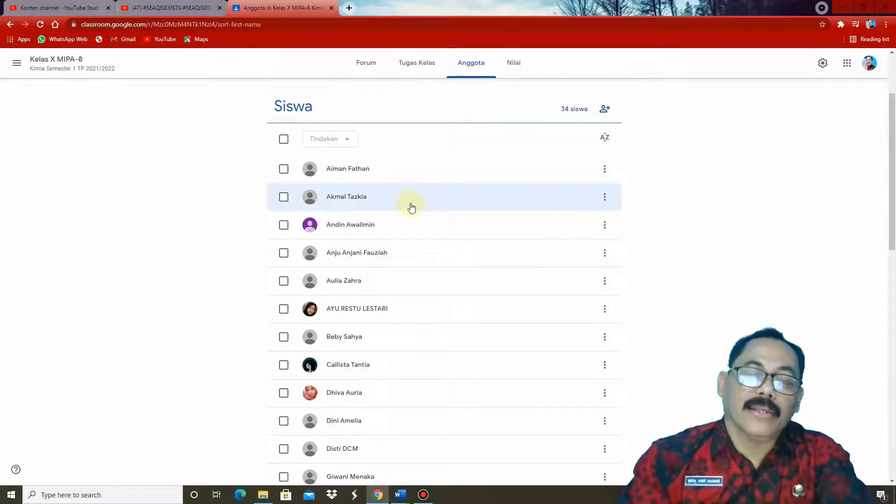
drag(893, 144, 893, 146)
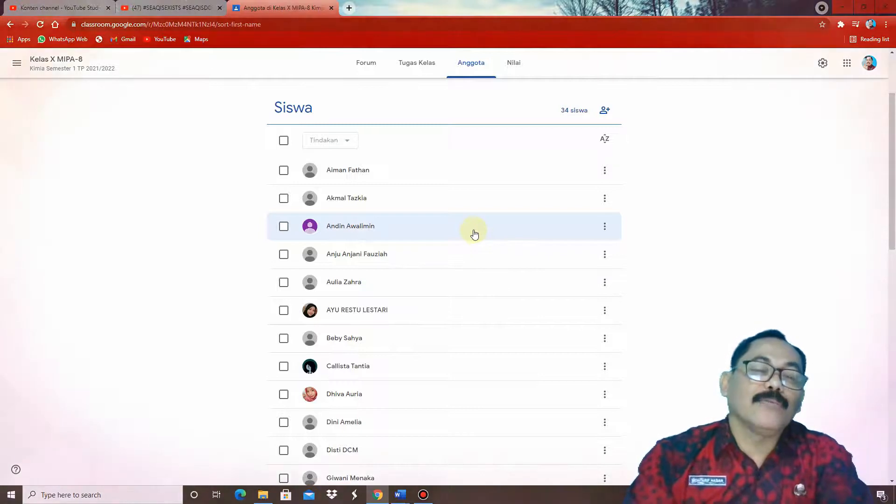
Open the class Kelas X MIPA-6, KIMIA Semester 2 TP 2020/2021, and view its teacher and student members
click(16, 63)
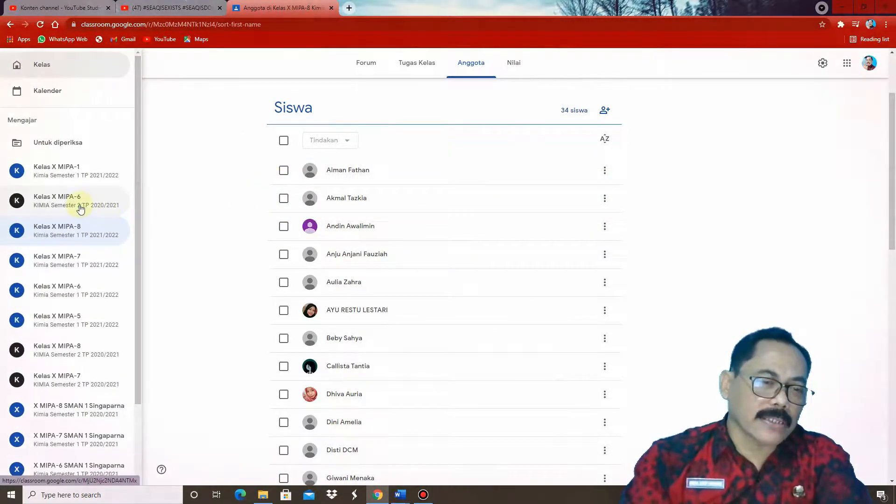
click(78, 203)
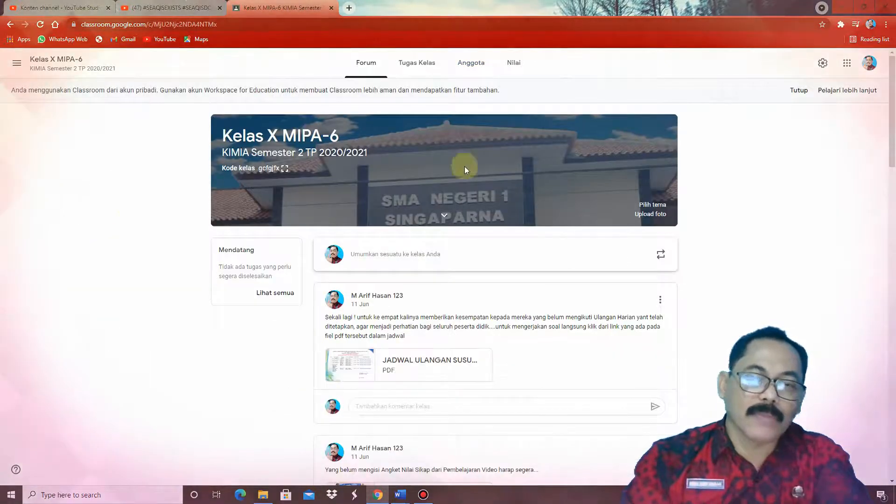
click(473, 68)
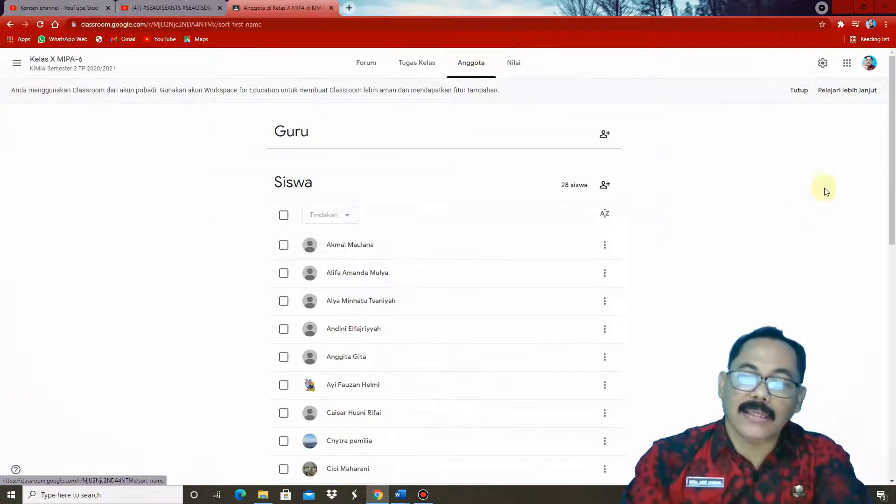
Select the tenth student in the member list of Kelas X MIPA-6 and remove that student from the class
drag(890, 144, 892, 236)
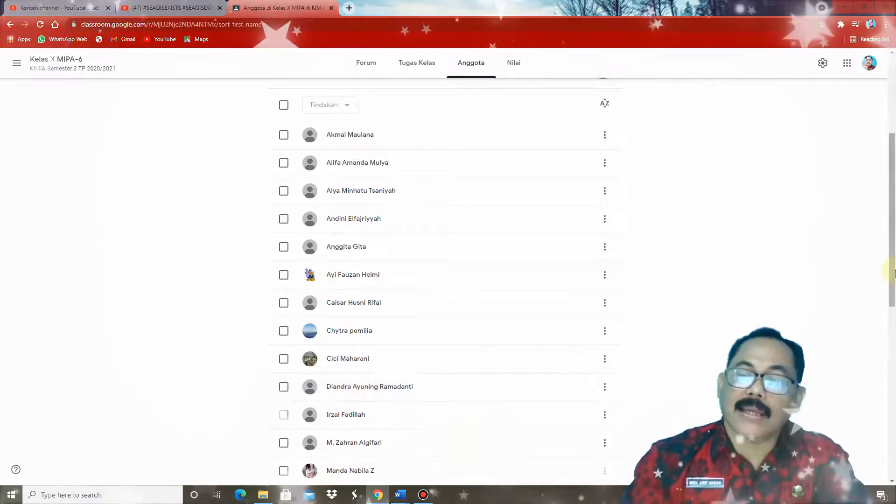
scroll(357, 388, down, 1)
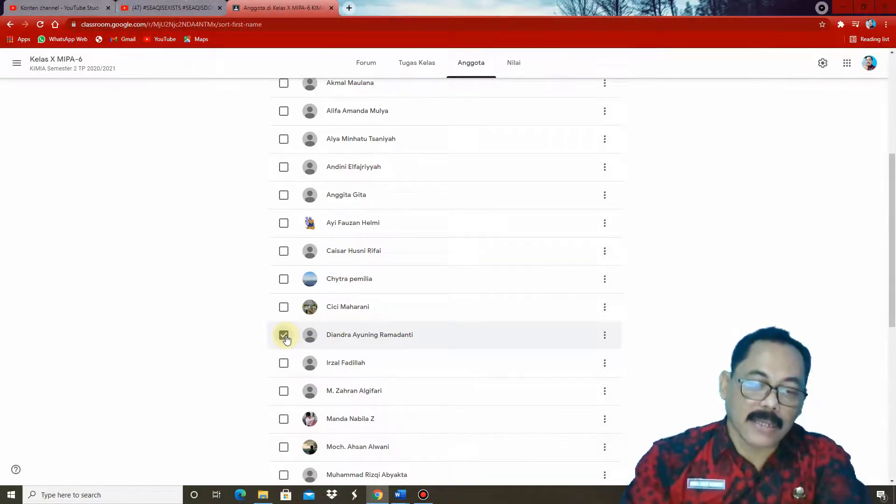
click(605, 337)
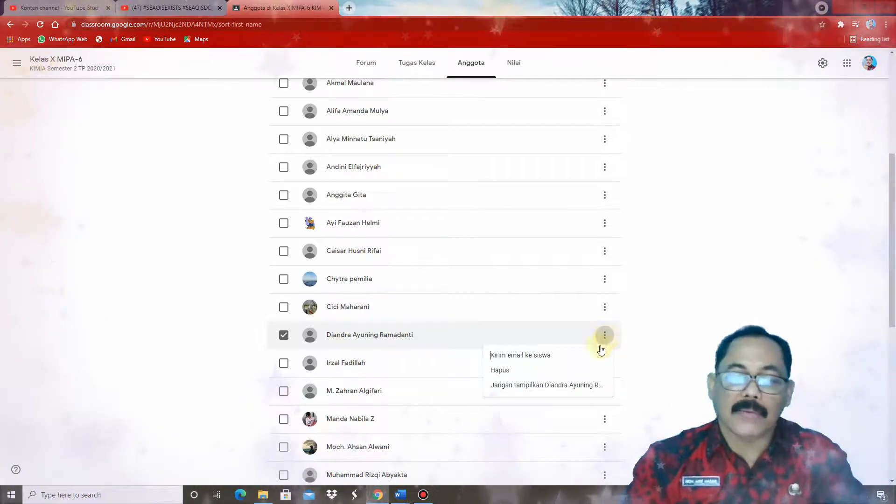
click(505, 371)
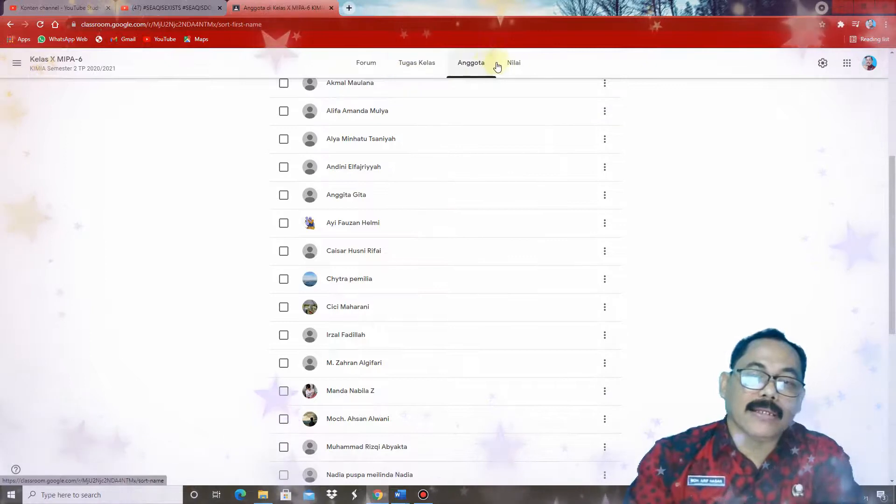
Return to the overview of all classes and minimize the browser and the open Word document windows
click(17, 63)
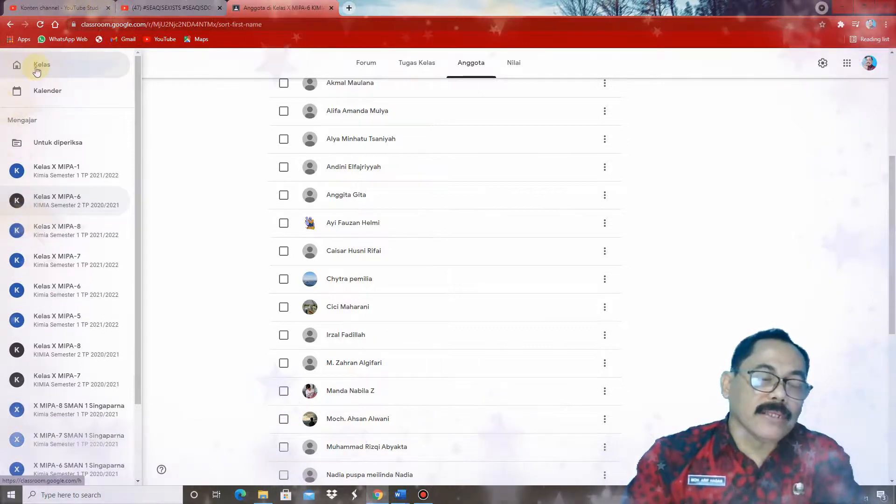
click(88, 73)
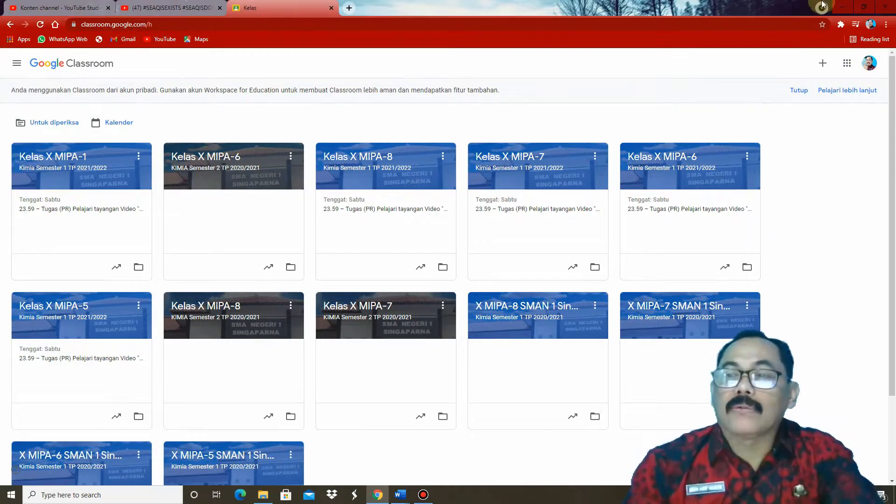
click(845, 9)
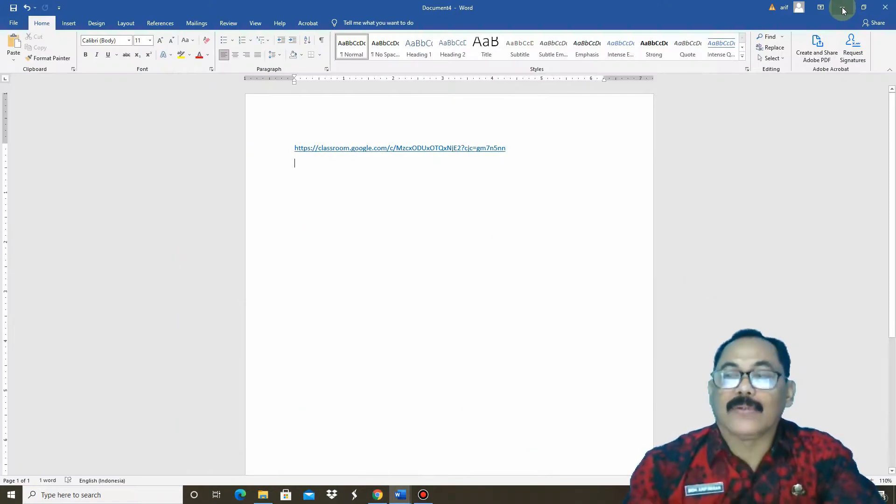
click(842, 9)
click(840, 9)
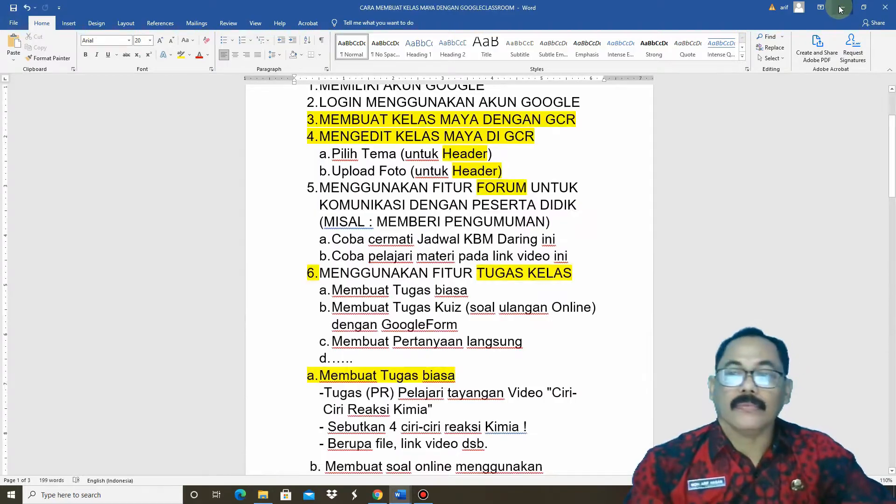
click(840, 9)
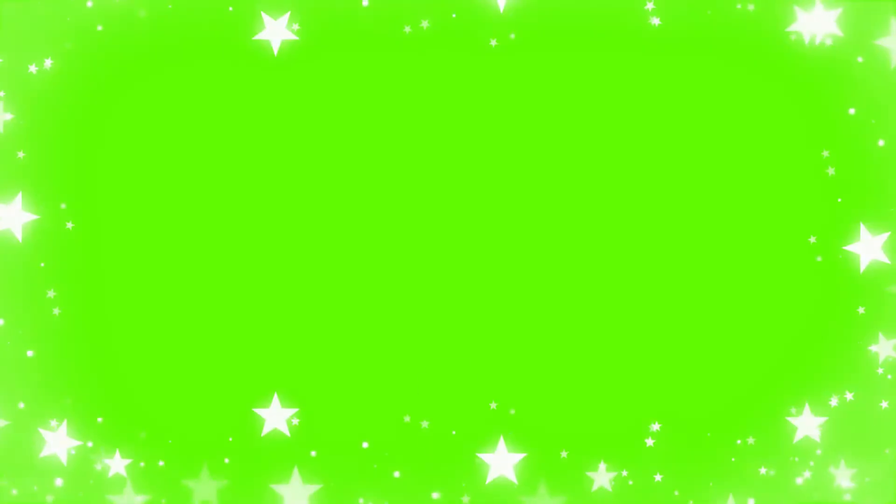